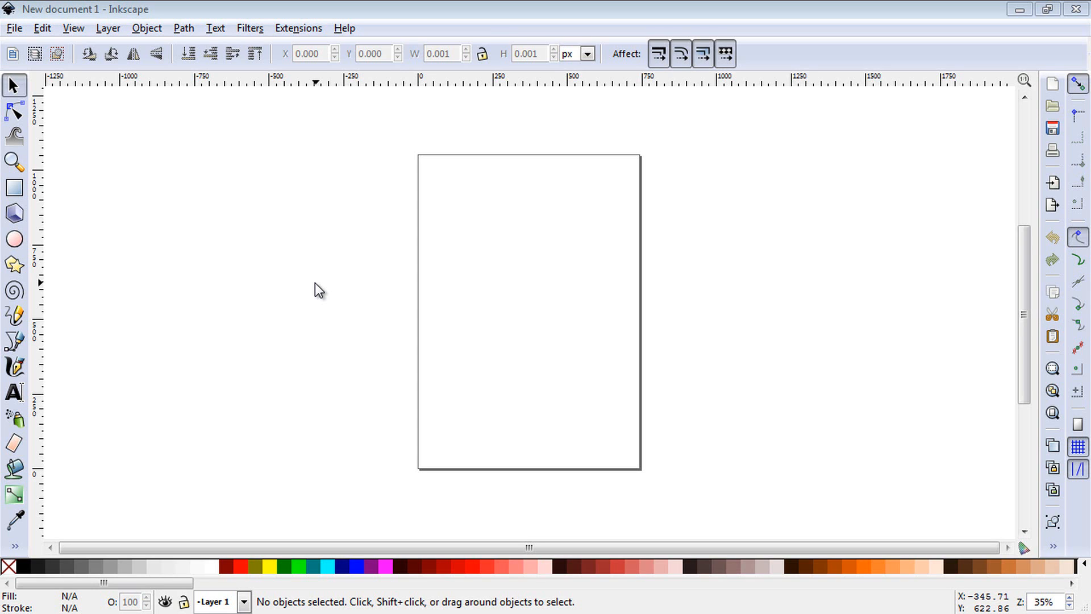
- Set the document page size to 600 px wide by 400 px tall in Document Properties
click(14, 28)
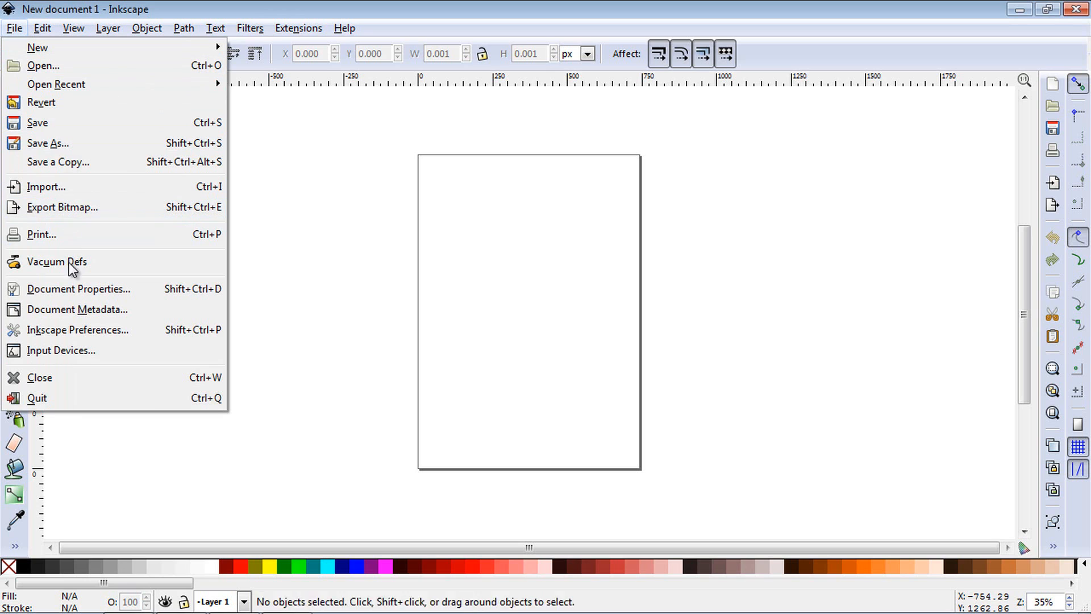
click(72, 291)
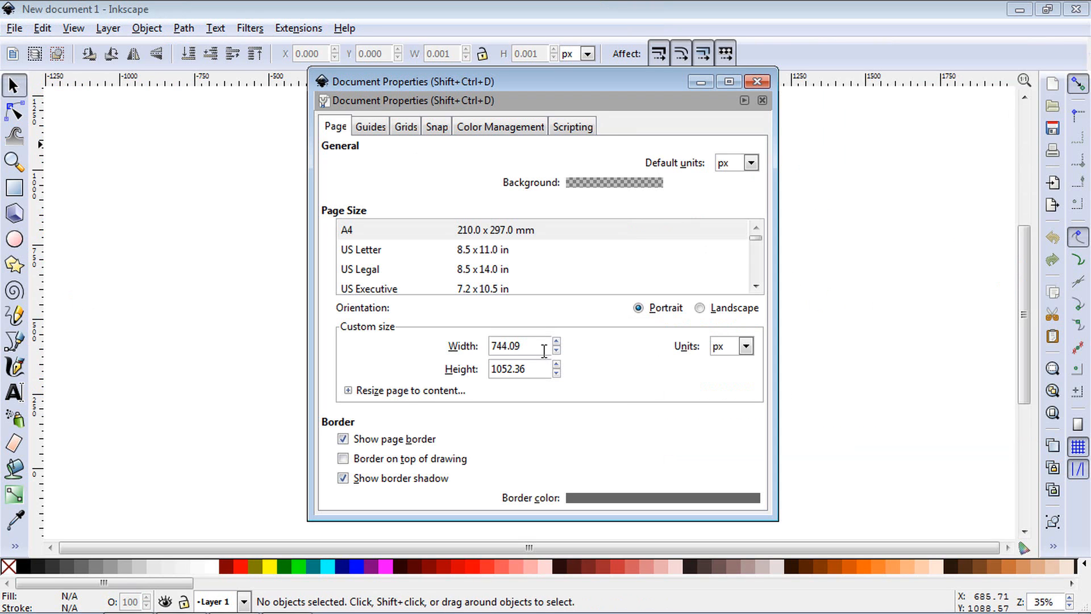
double_click(512, 346)
text(600)
drag(546, 367, 457, 365)
text(400)
click(757, 81)
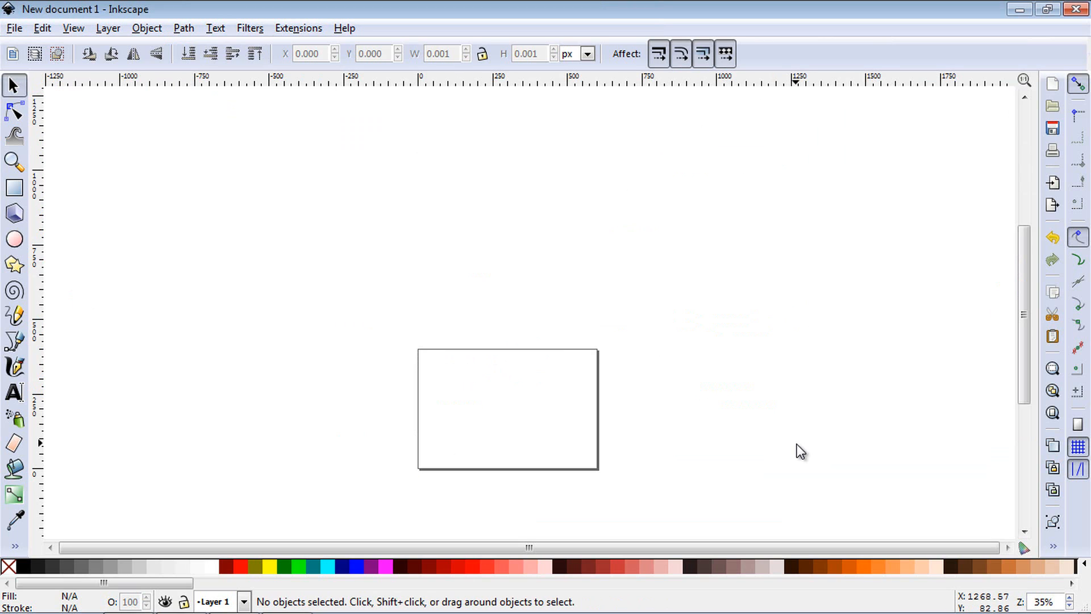
- Zoom in on the page and start the SIMPLE text line near the top left
click(15, 162)
click(480, 404)
click(480, 404)
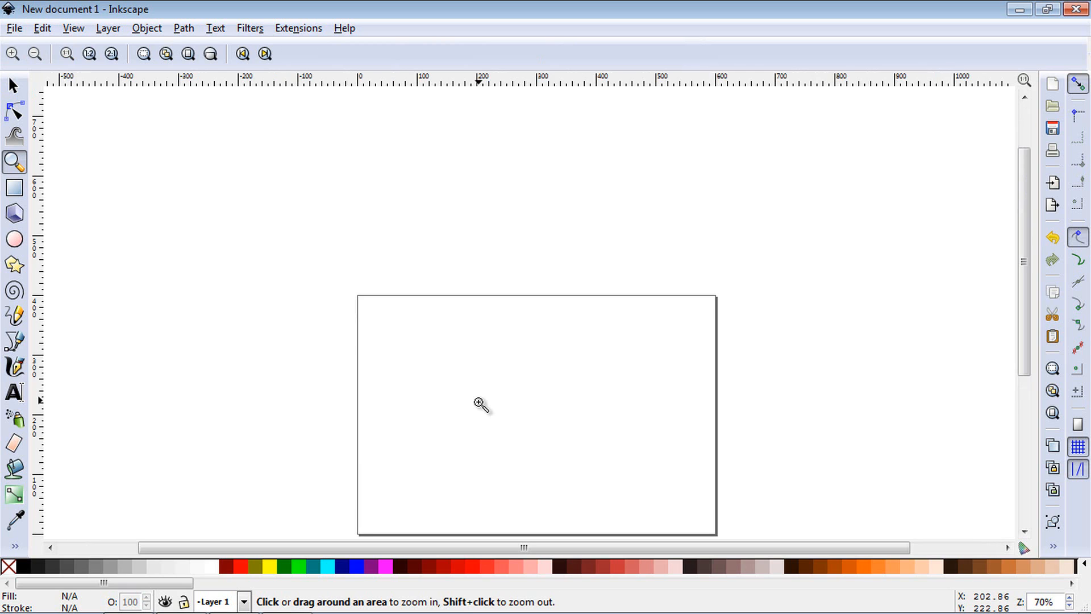
click(481, 404)
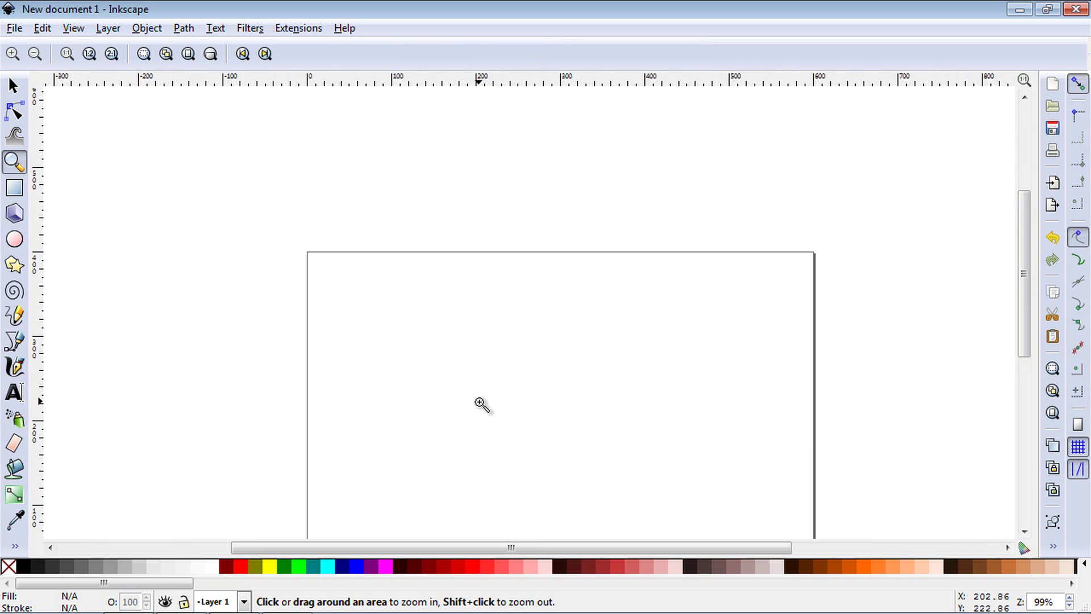
click(16, 394)
click(392, 222)
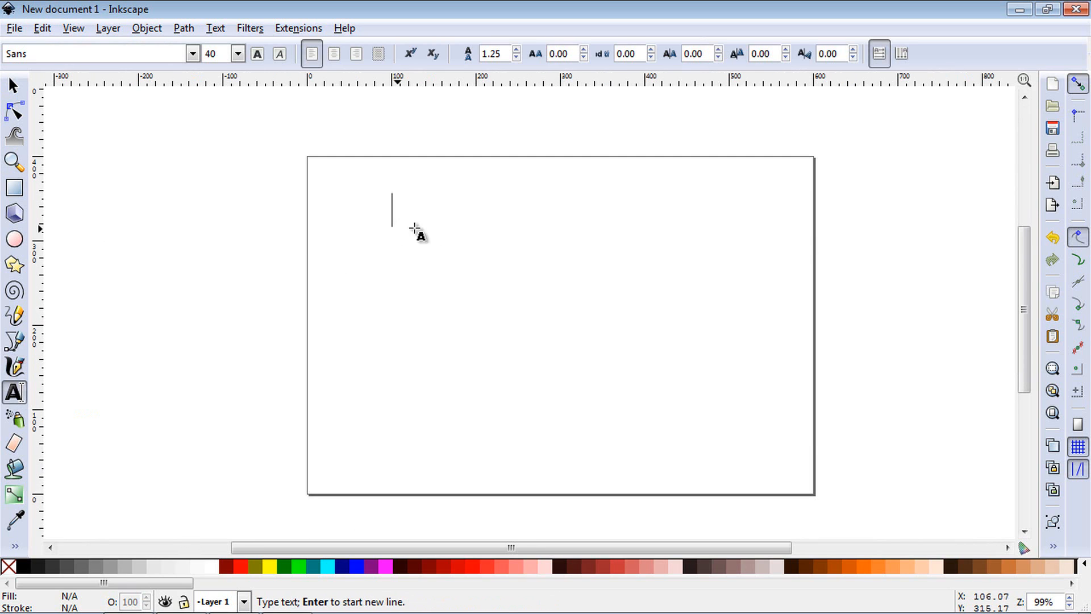
text(S)
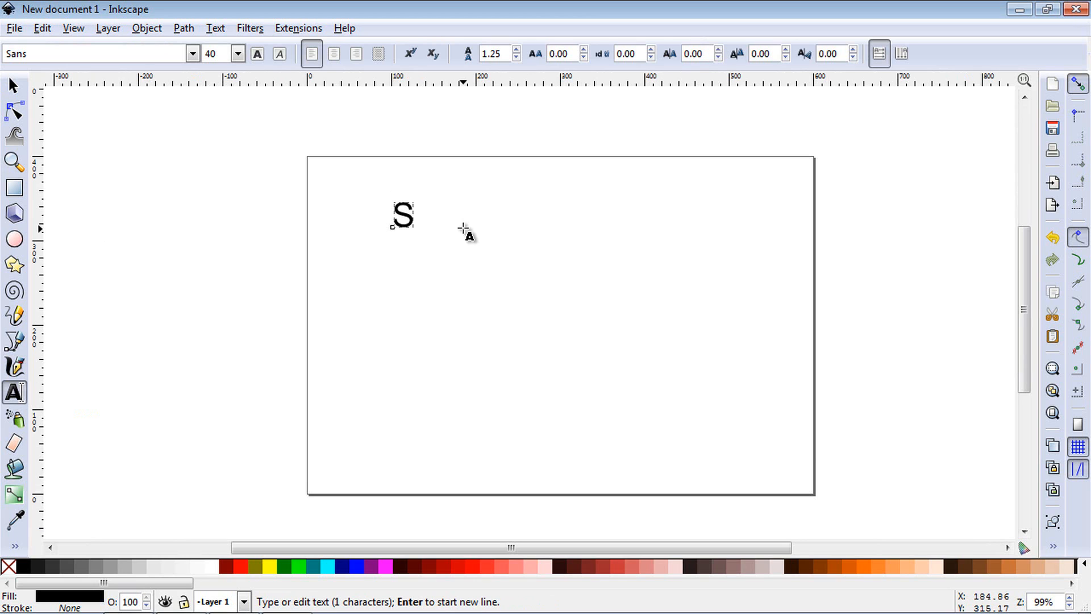
text(IMPLE)
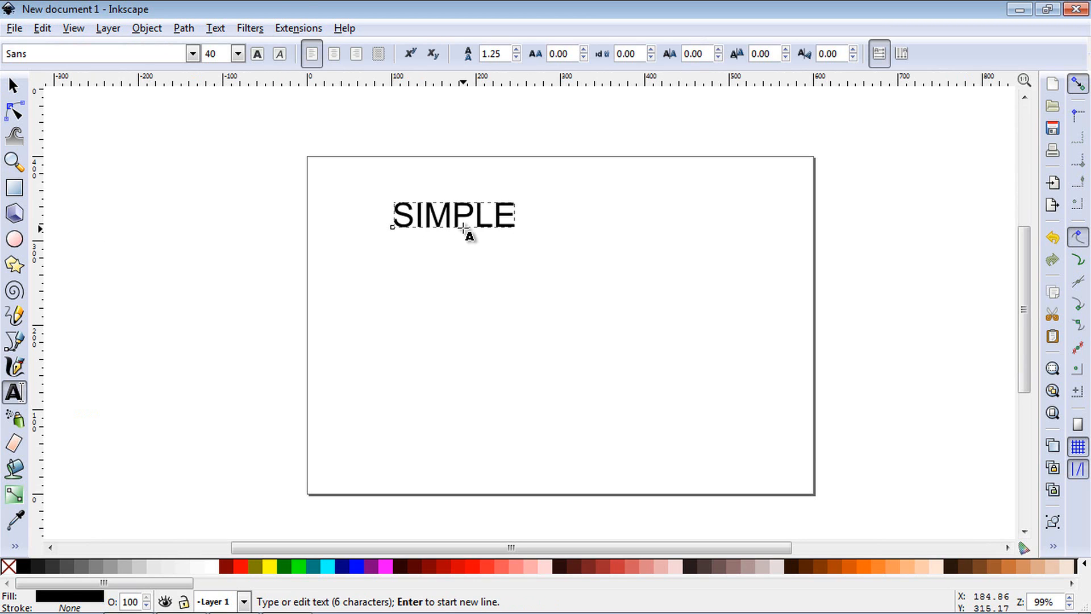
- Apply the Microsoft Yi Baiti font family to SIMPLE via Text and Font
click(215, 28)
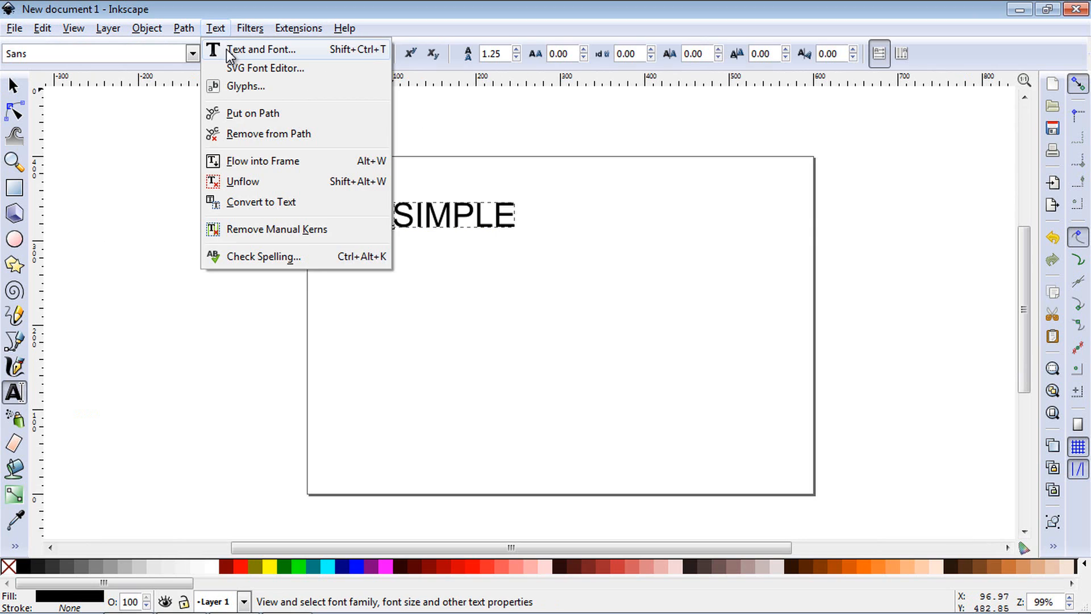
click(260, 49)
scroll(408, 294, up, 3)
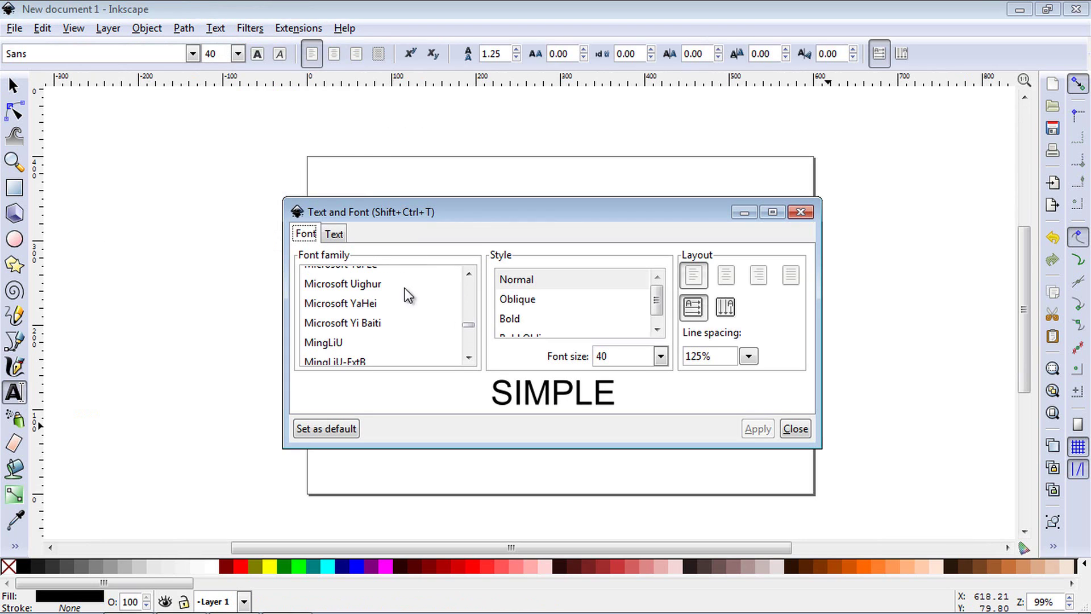
click(356, 324)
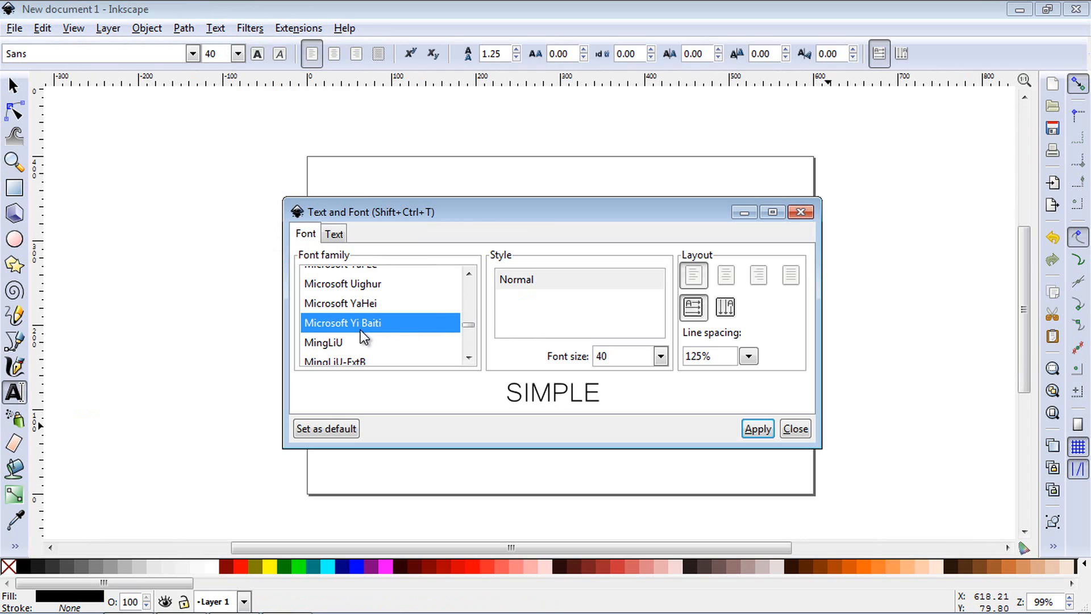
click(758, 430)
click(796, 429)
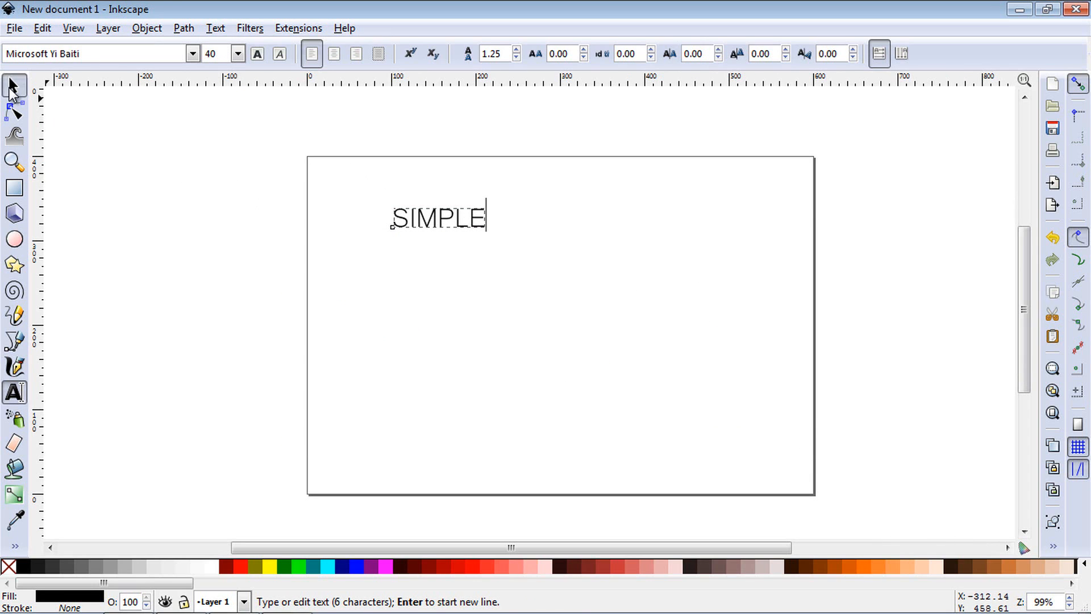
- Enlarge SIMPLE, then copy and paste a duplicate placed just to its right
click(14, 87)
drag(491, 234, 562, 255)
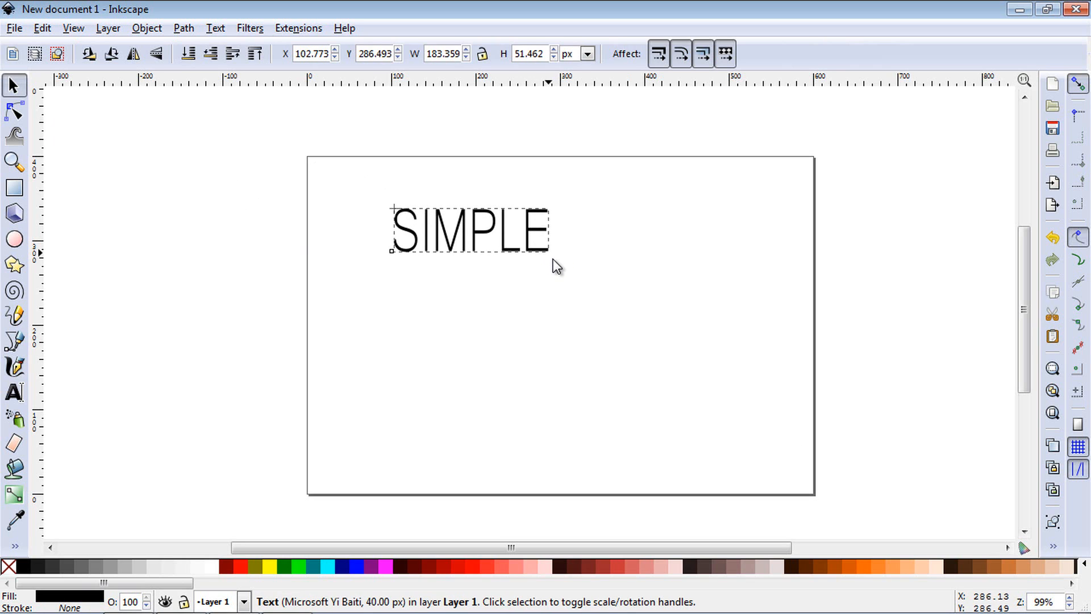
drag(513, 230, 456, 289)
right_click(456, 289)
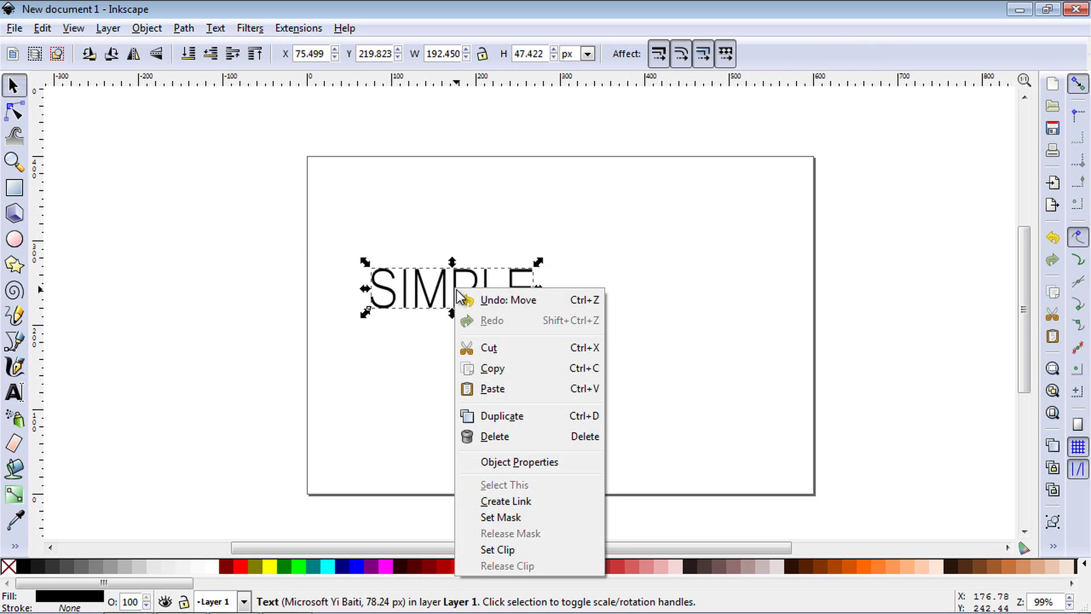
click(488, 367)
right_click(503, 212)
click(545, 308)
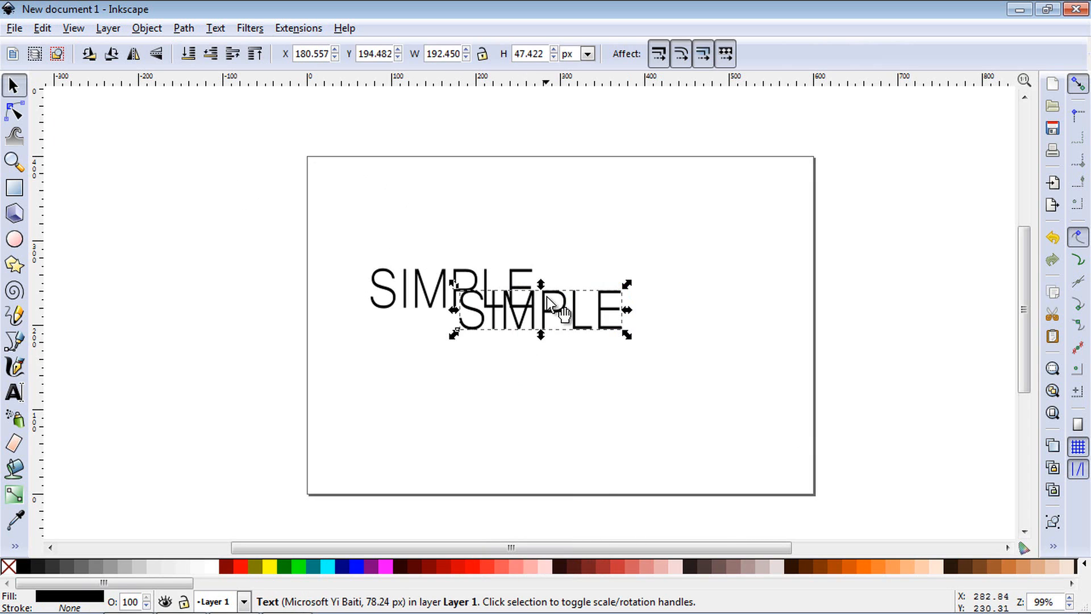
drag(529, 319, 613, 286)
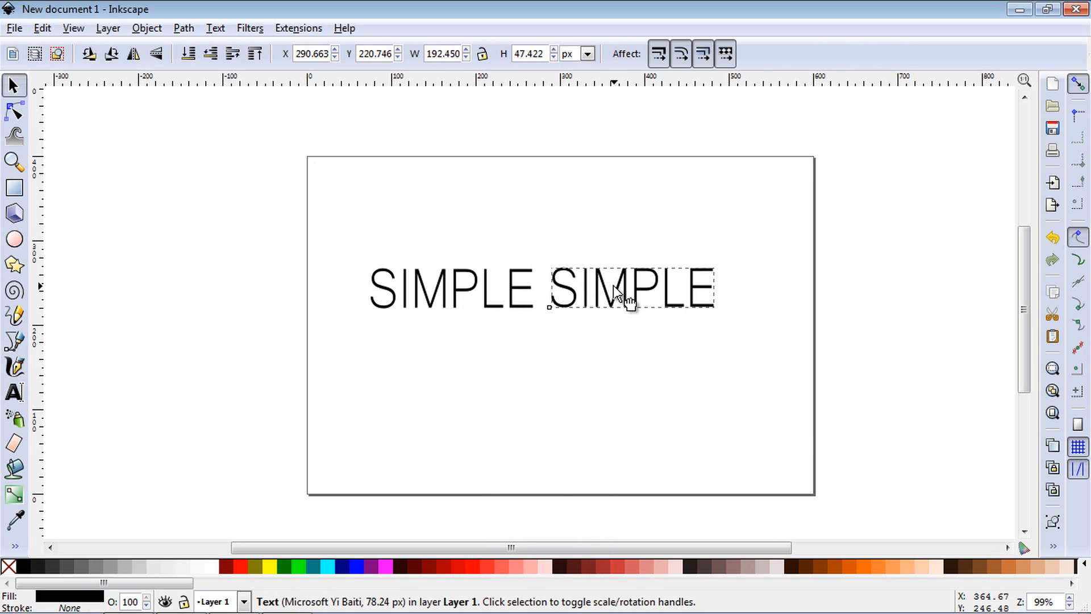
- Edit the duplicate's text, deleting letters to retype it as LOGO
key(t)
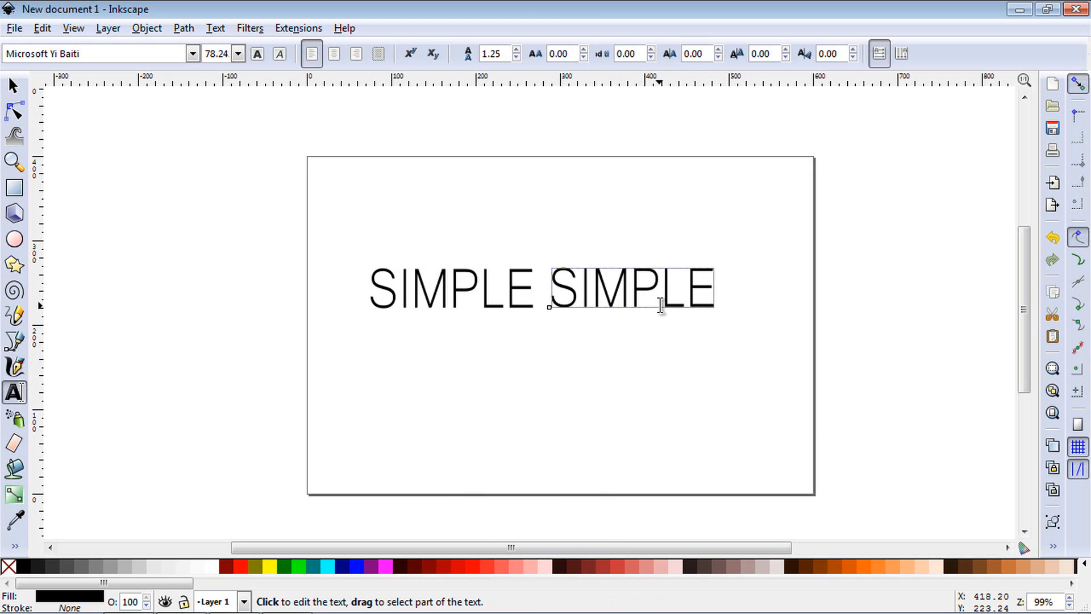
key(BackSpace)
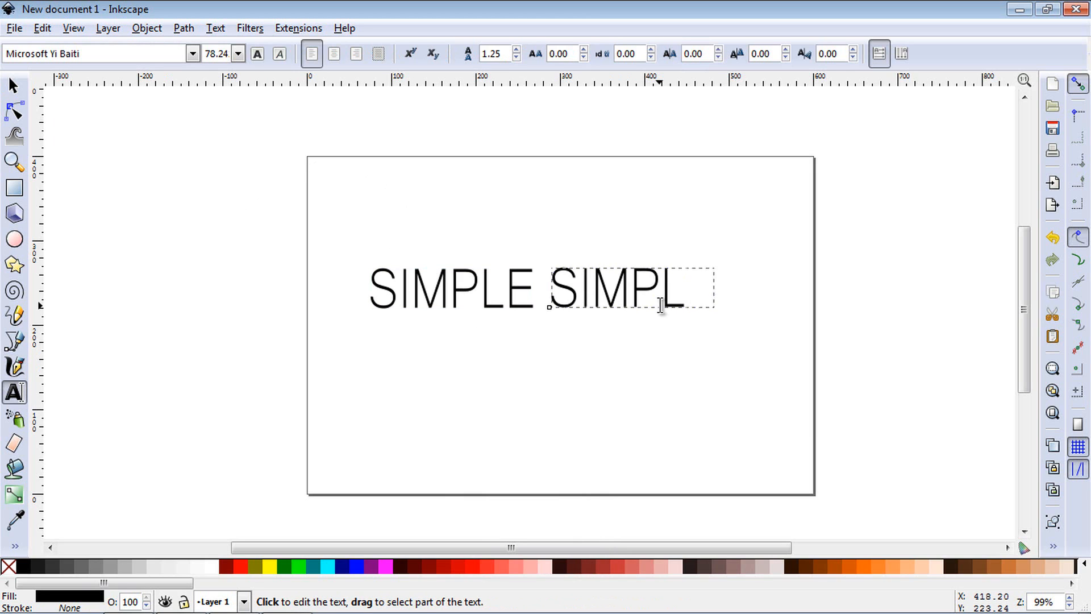
key(BackSpace)
key(BackSpace)
key(BackSpace)
key(BackSpace)
text(LOGO)
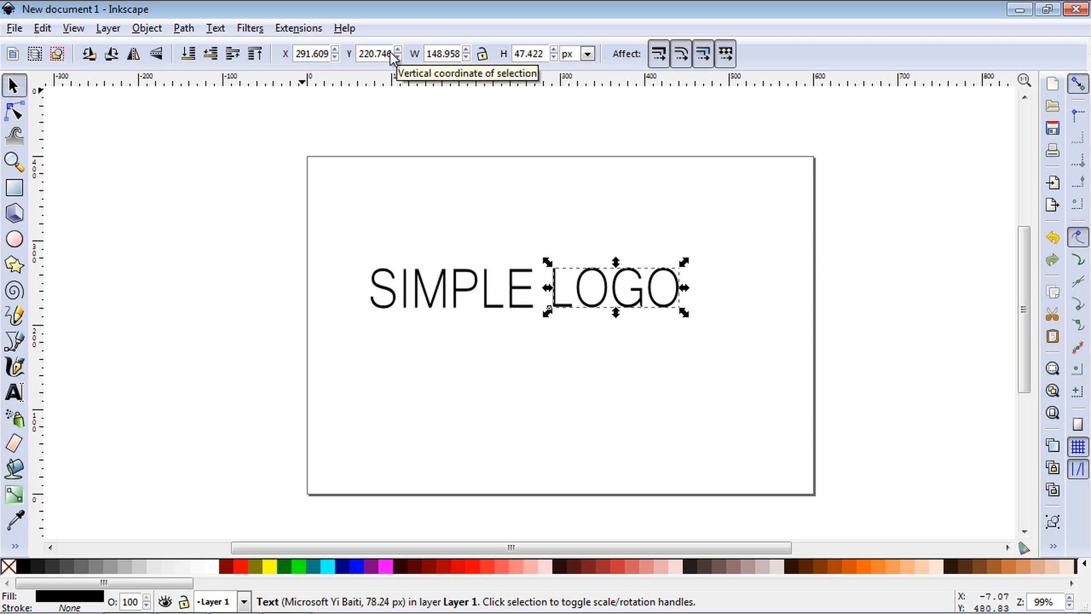
- Set the Y position of both SIMPLE and LOGO to 250 so they share a baseline
click(467, 295)
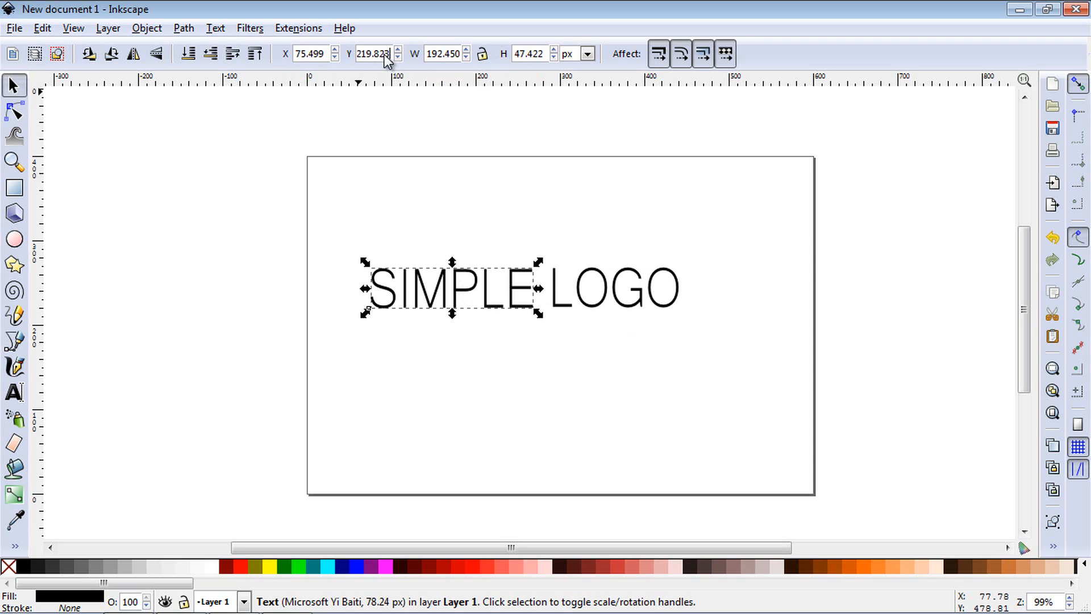
double_click(375, 54)
text(250)
key(Return)
click(614, 290)
double_click(375, 54)
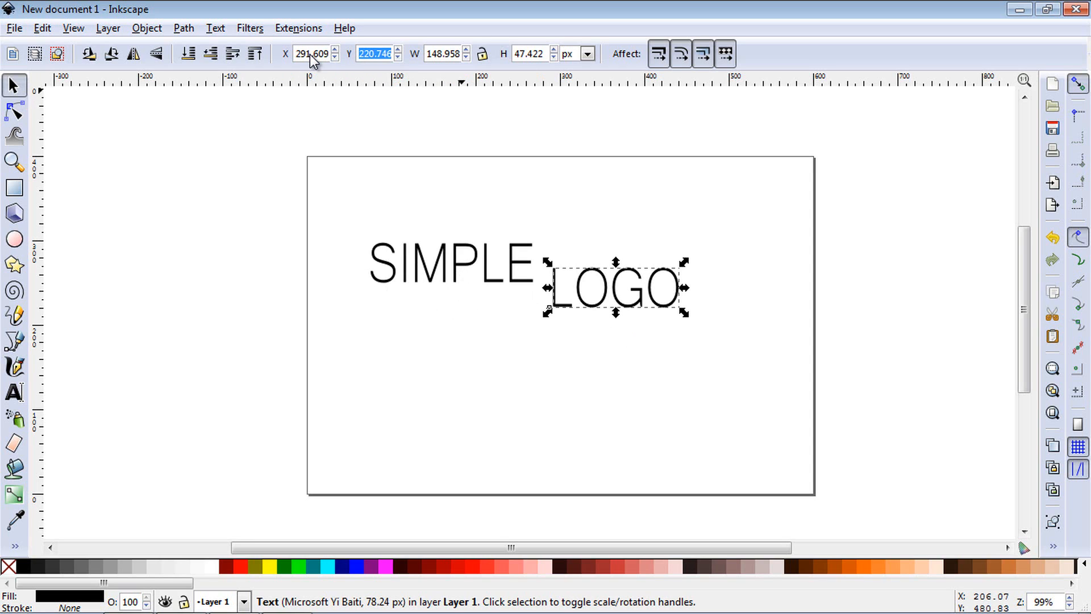
text(250)
key(Return)
click(557, 317)
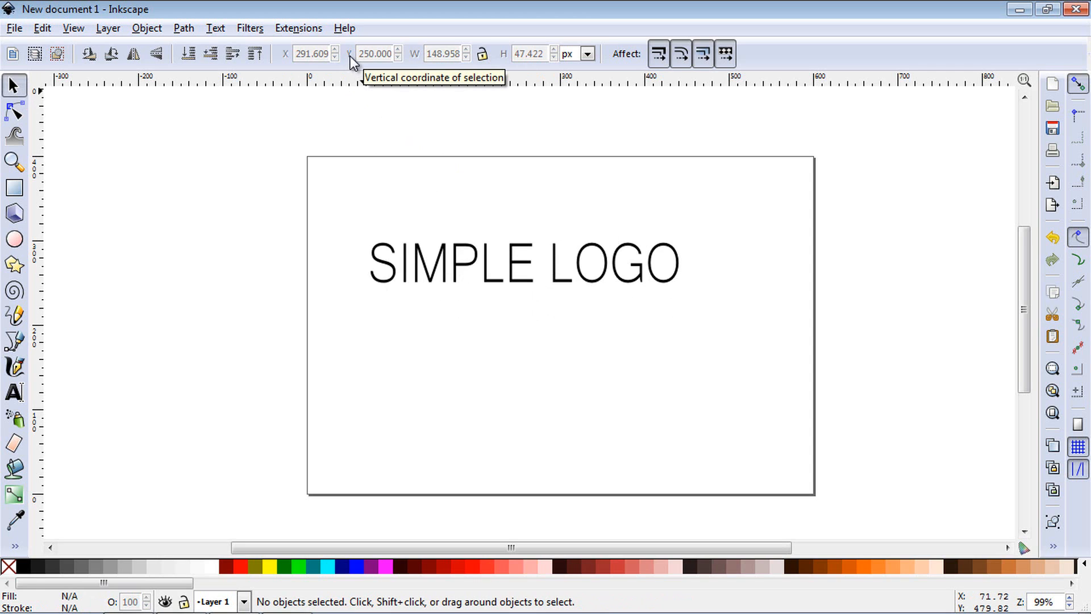
- Select both words and move them together toward the page centre
drag(335, 213, 743, 370)
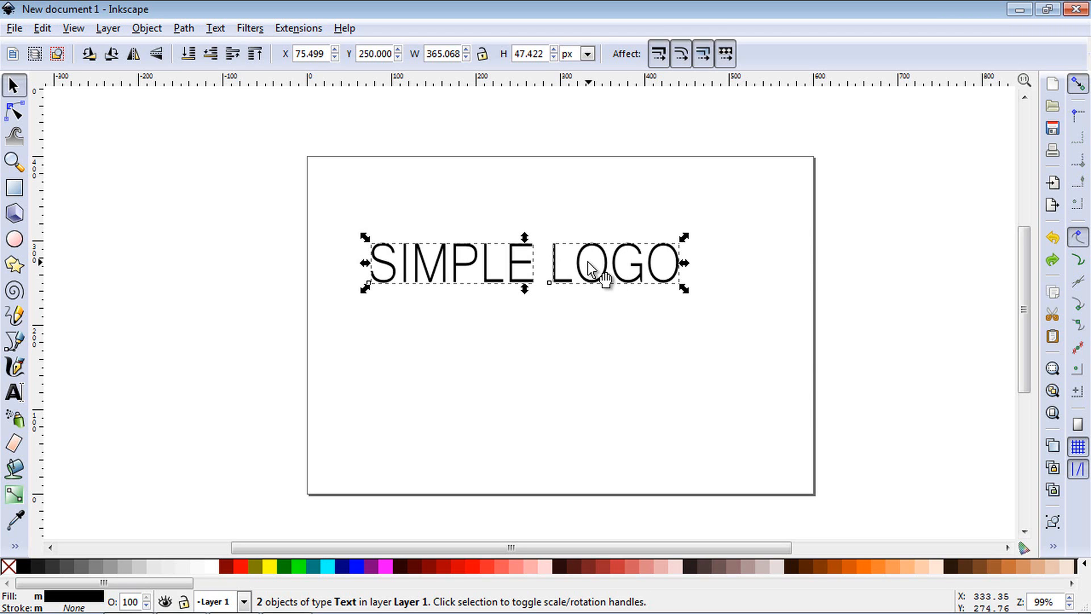
mouse_move(589, 266)
mouse_down()
mouse_move(621, 329)
mouse_move(636, 323)
mouse_up()
click(546, 322)
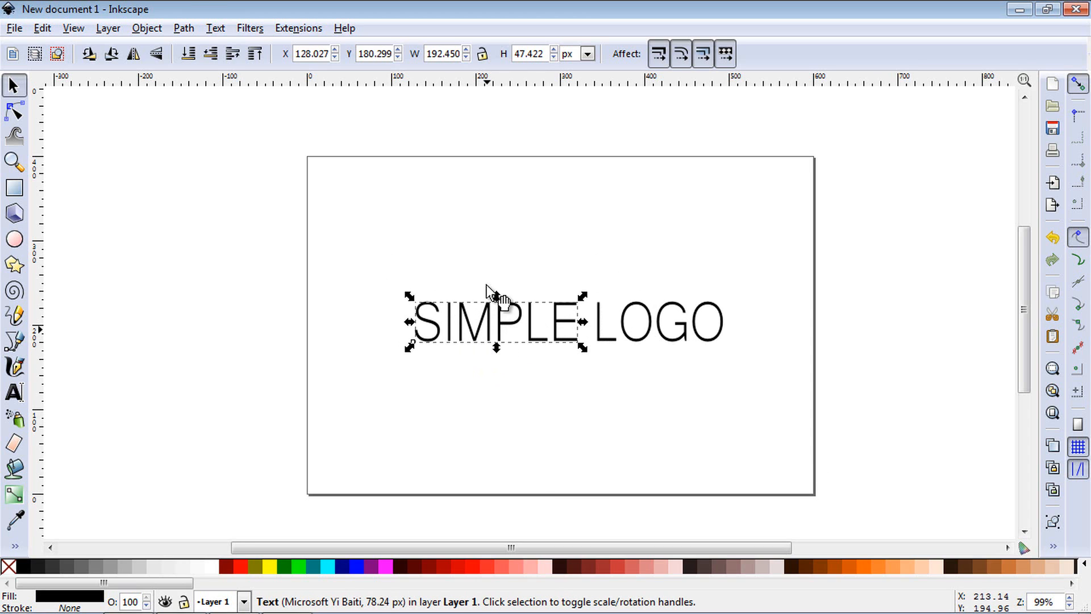
- Give SIMPLE a flat black stroke of width 7 in Fill and Stroke so it looks bold
click(146, 28)
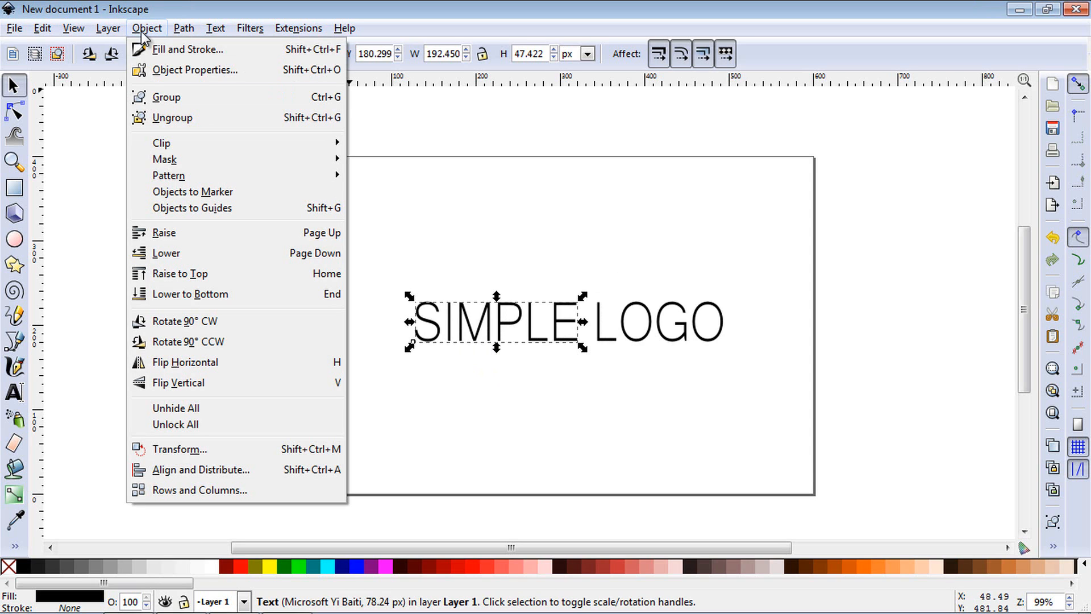
click(159, 49)
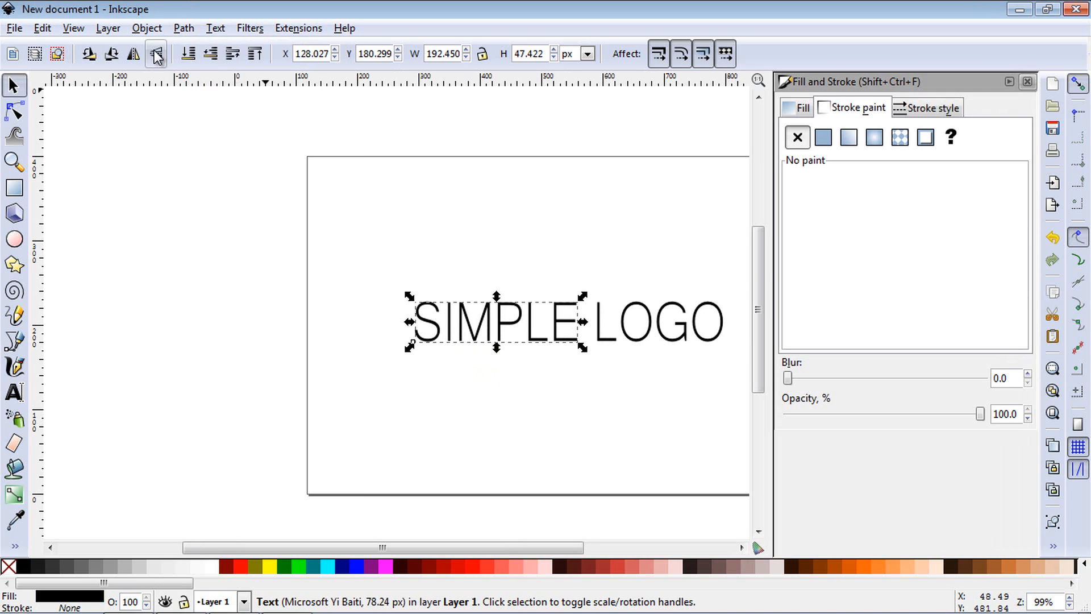
click(802, 109)
click(849, 108)
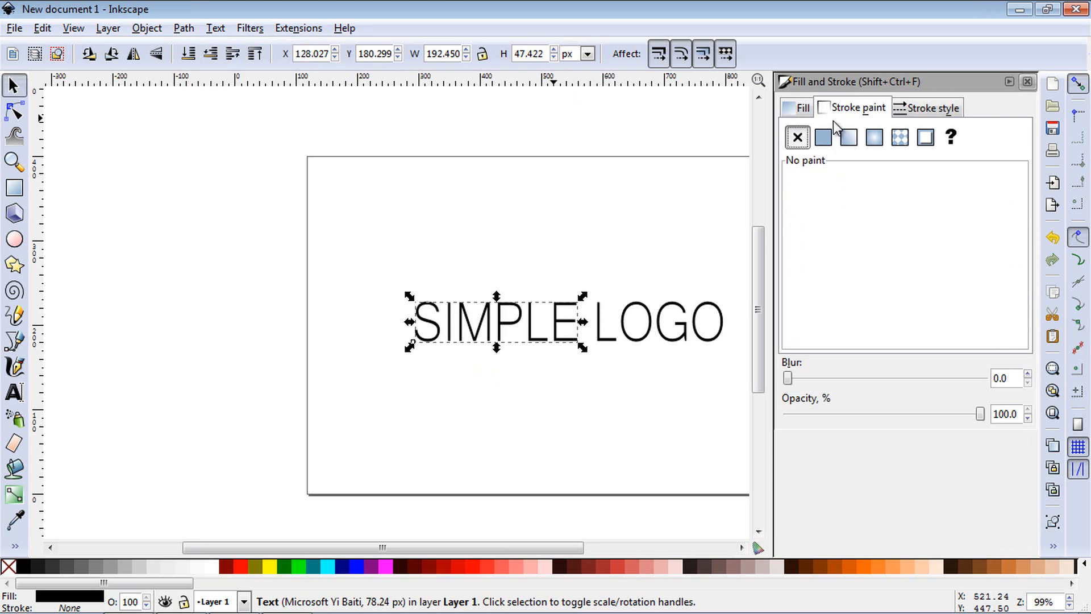
click(824, 137)
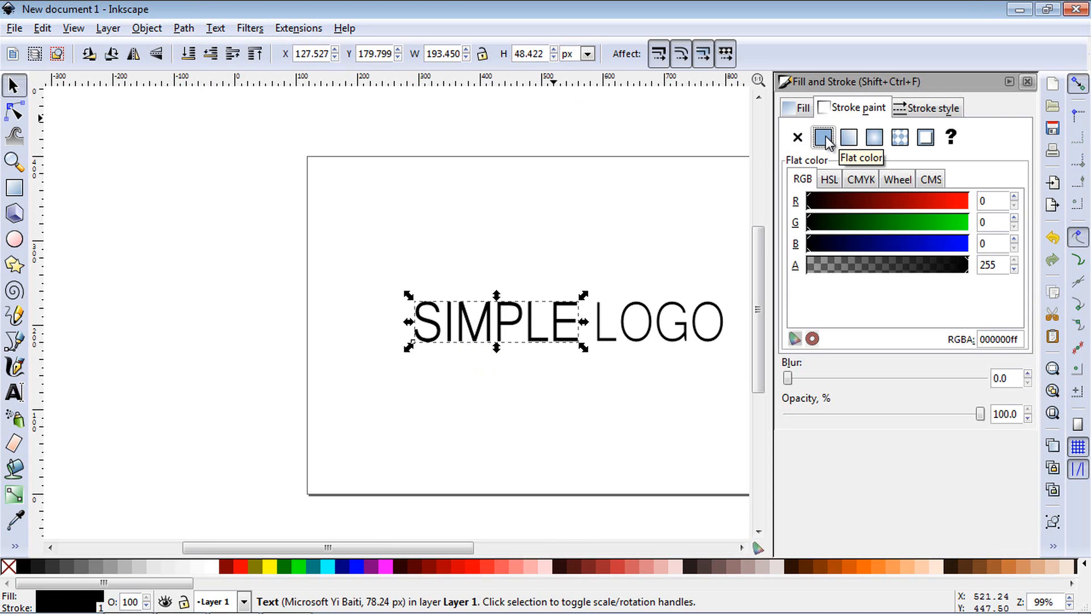
click(928, 108)
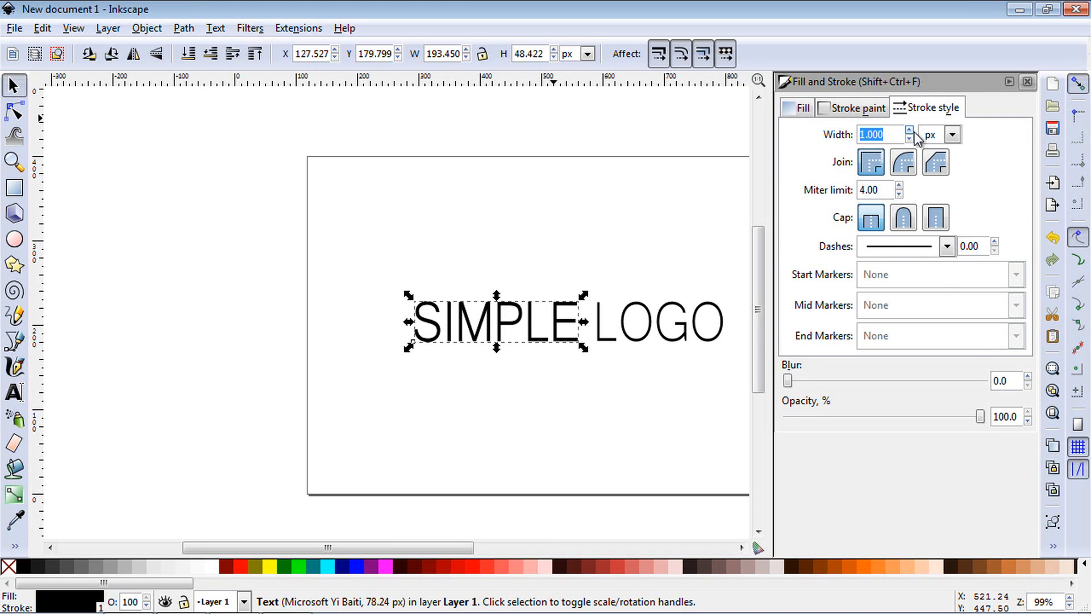
text(7)
key(Return)
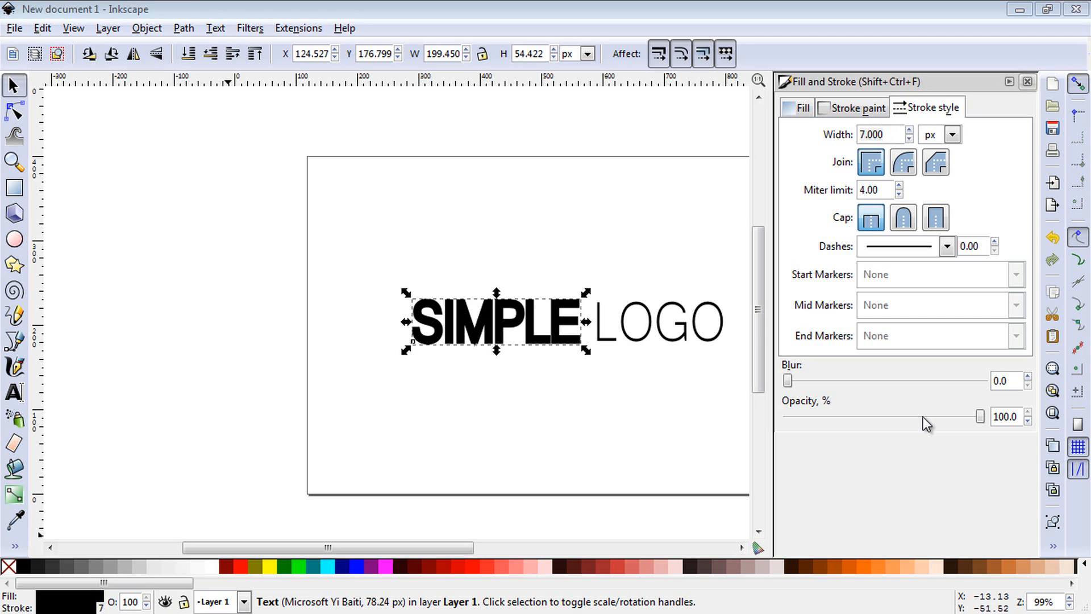
- Give LOGO only a thin black outline about 1–2 px wide
click(702, 337)
click(678, 341)
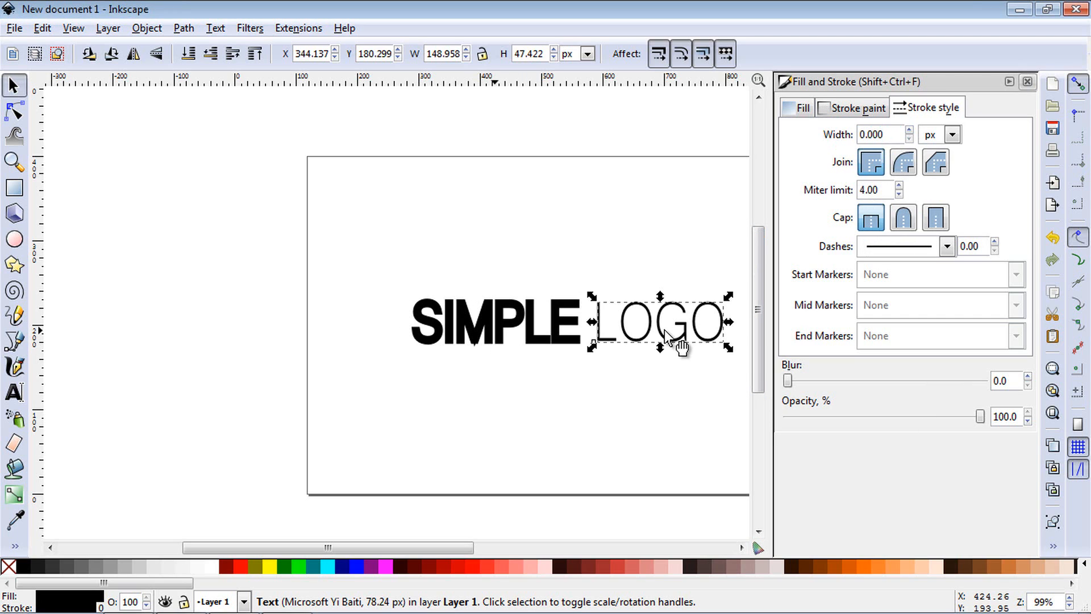
double_click(862, 134)
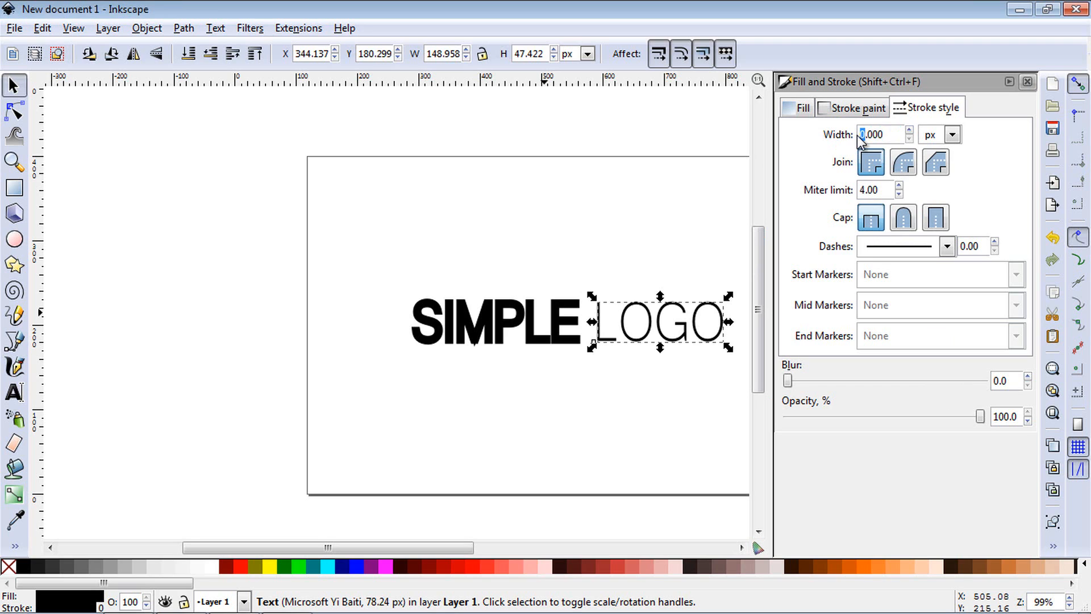
text(1)
click(857, 108)
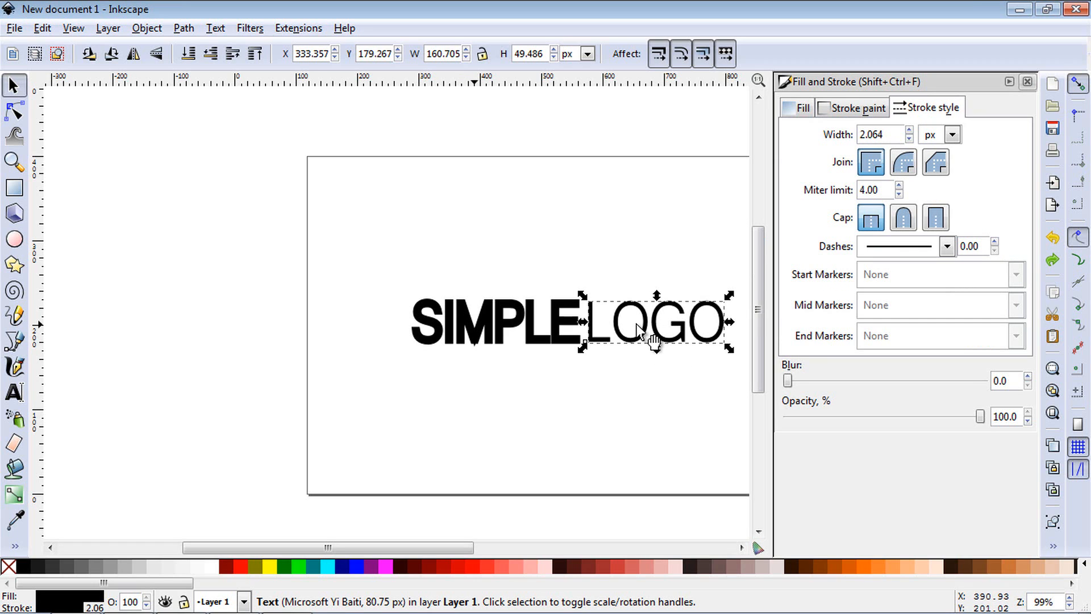
- Adjust LOGO's letter spacing with the spinner until it sits at about -2.8 px
click(17, 395)
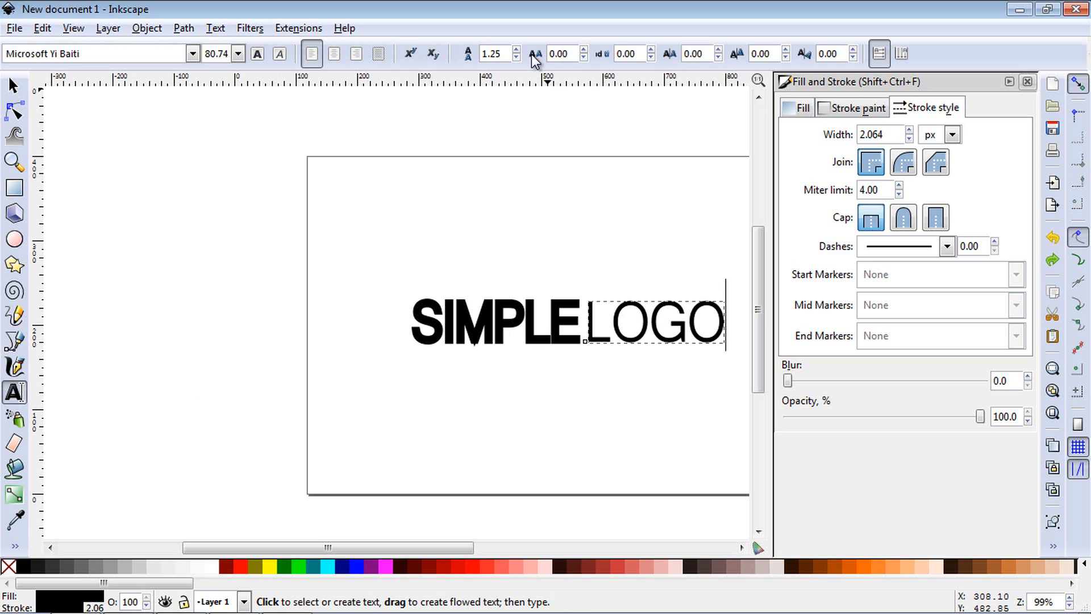
click(585, 49)
click(585, 50)
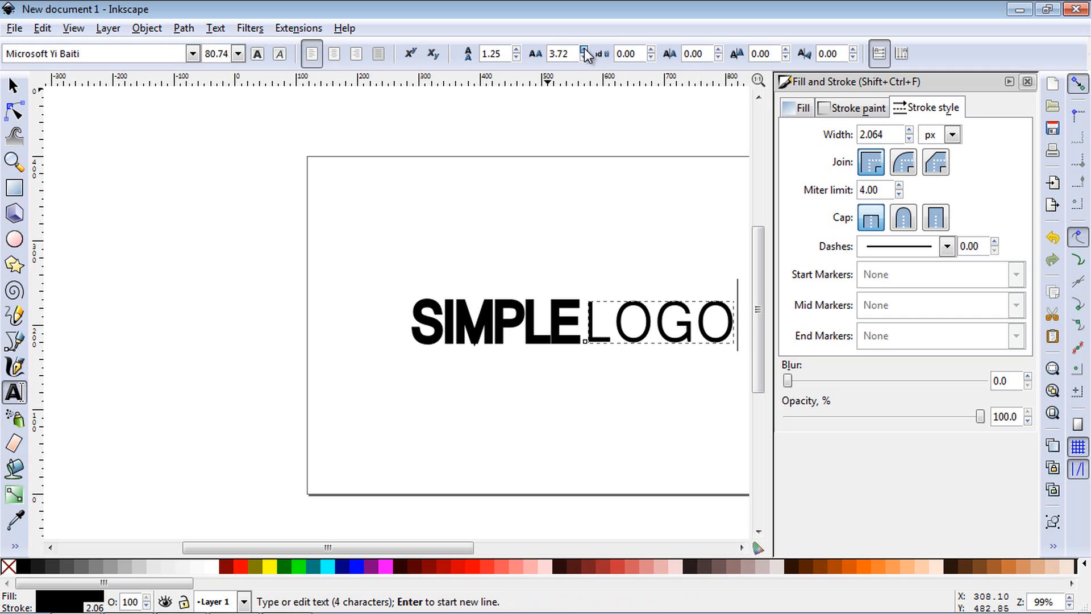
click(585, 49)
click(585, 50)
click(586, 58)
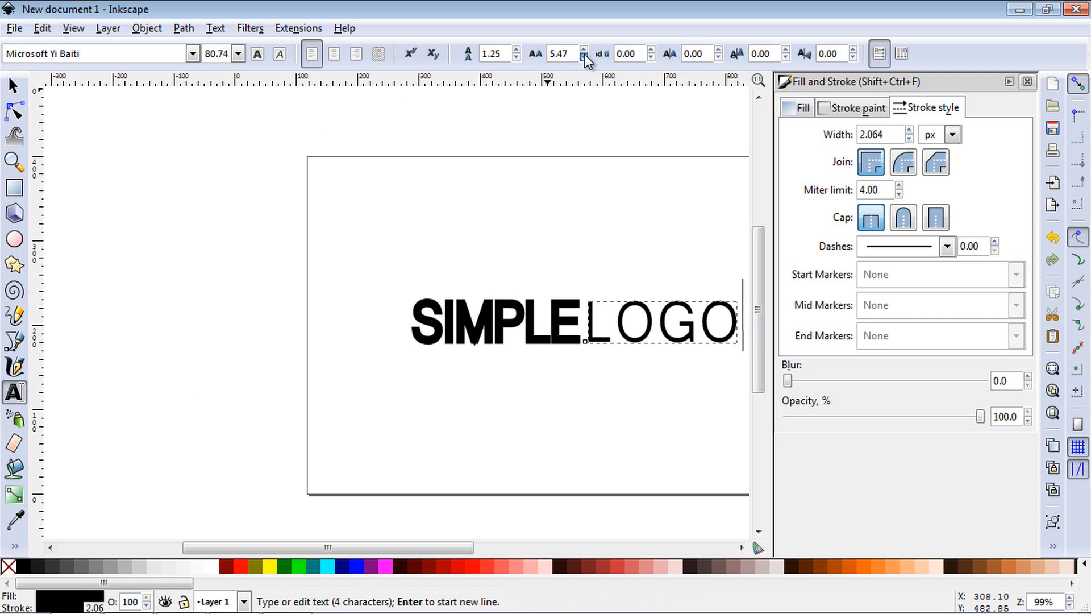
click(585, 58)
click(585, 57)
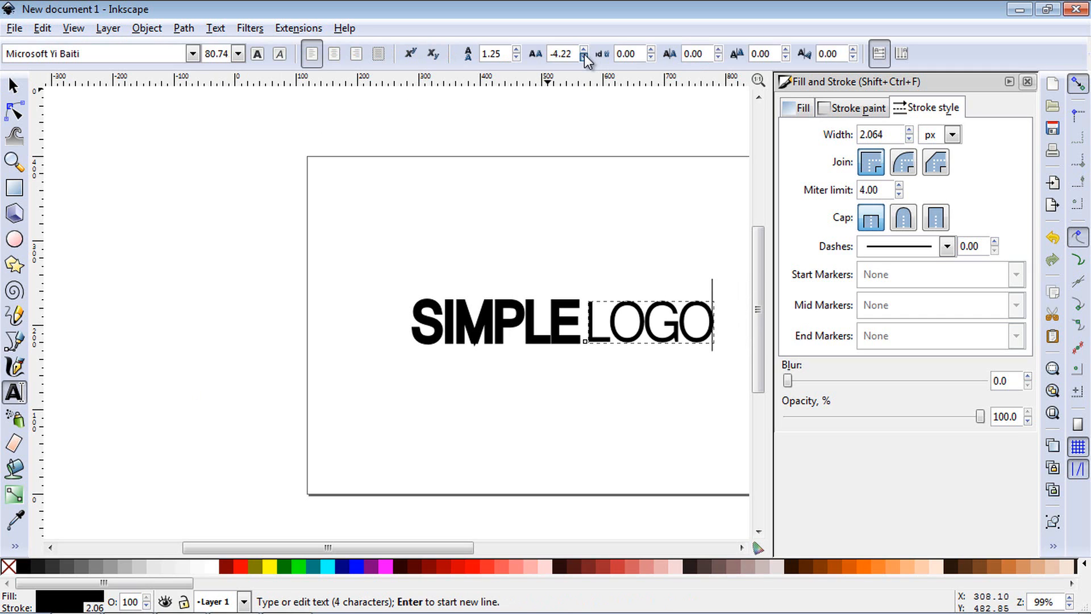
click(585, 58)
click(585, 50)
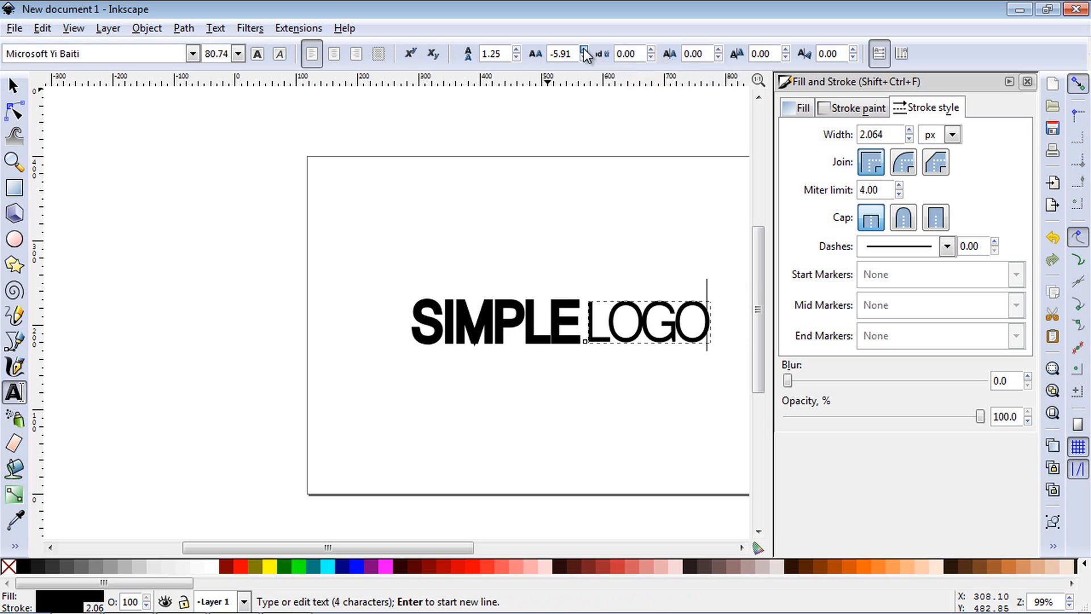
click(586, 50)
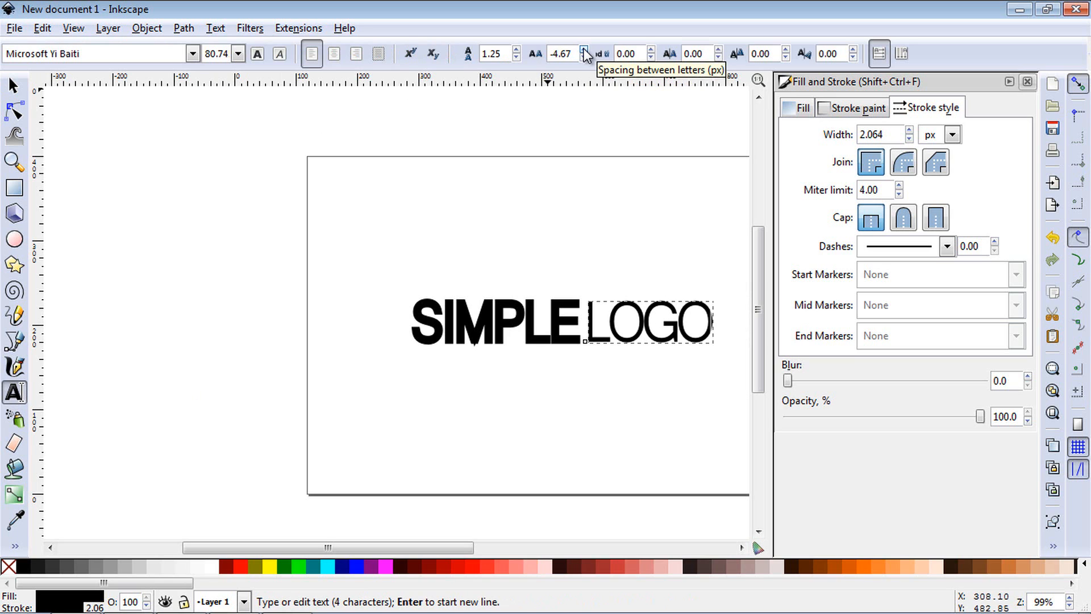
click(700, 358)
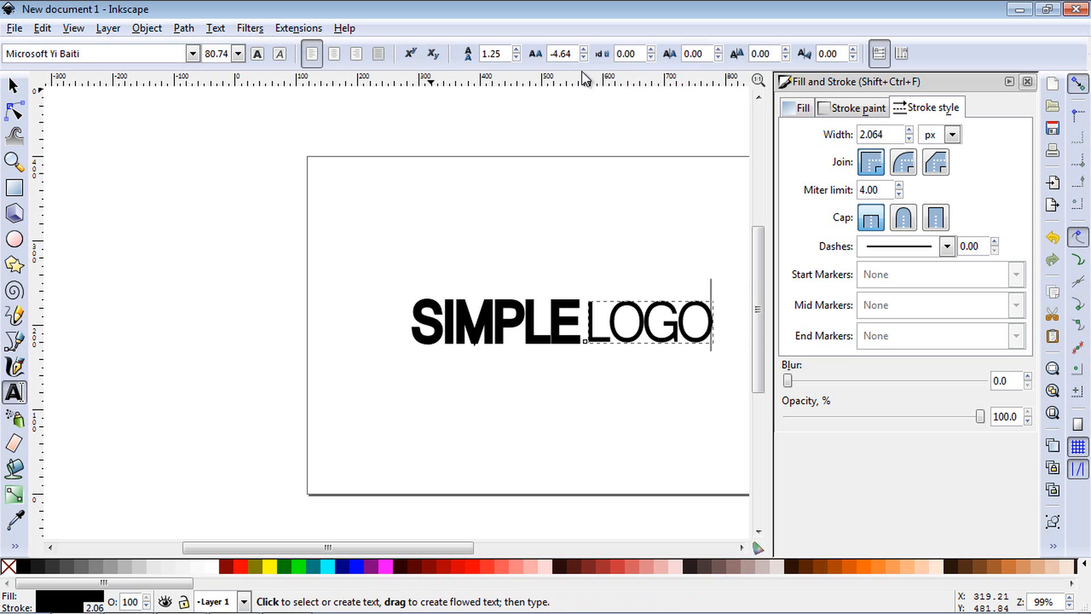
click(585, 49)
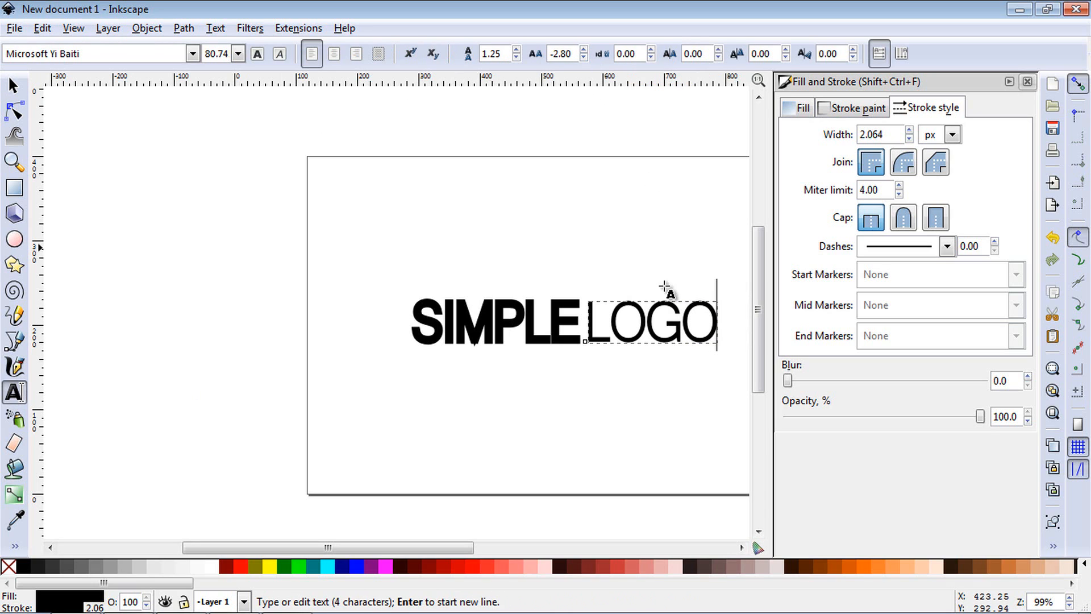
scroll(660, 337, left, 1)
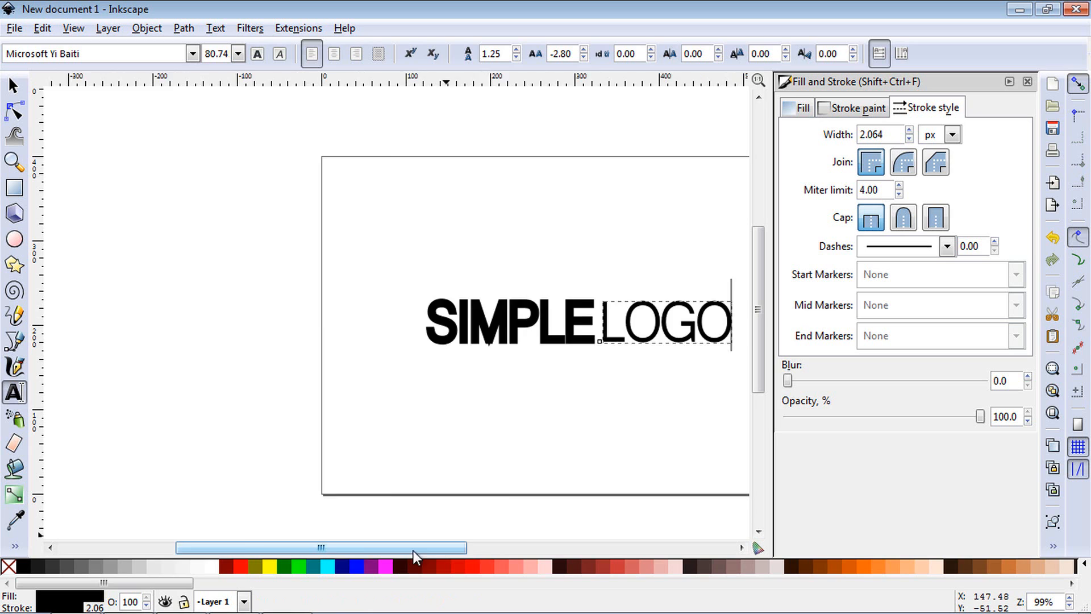
drag(414, 551, 502, 555)
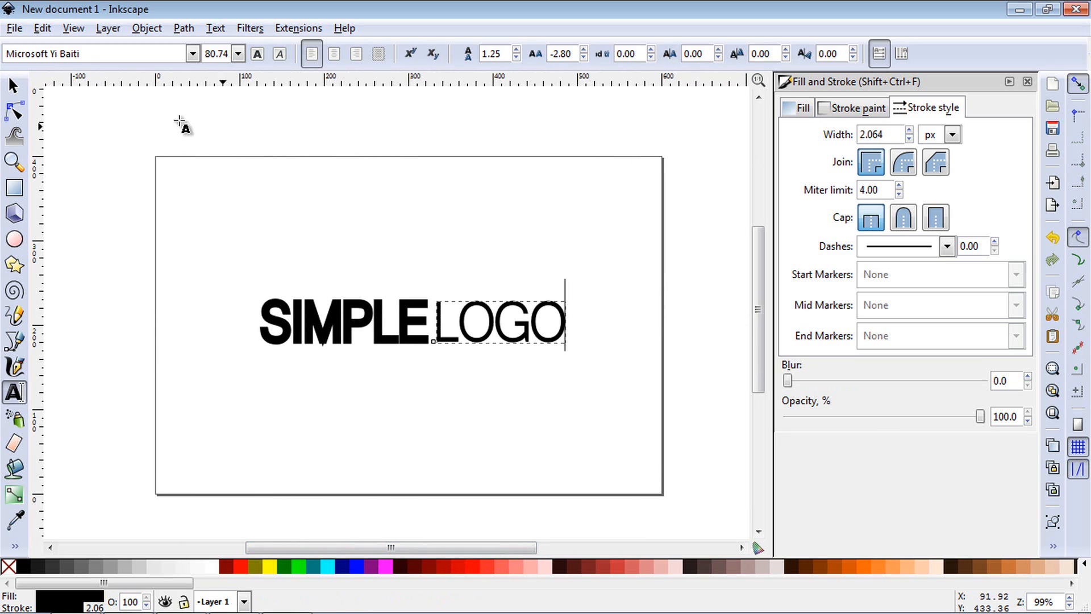
- Select LOGO and SIMPLE together and shift the pair right, nearer the page centre
click(16, 85)
drag(608, 431, 342, 304)
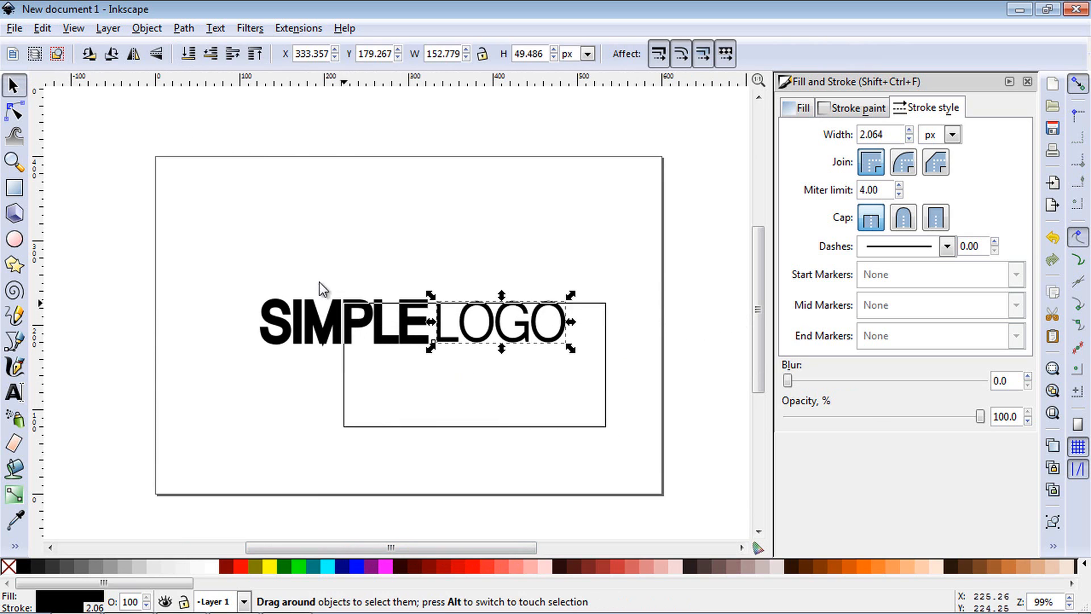
shift+click(346, 331)
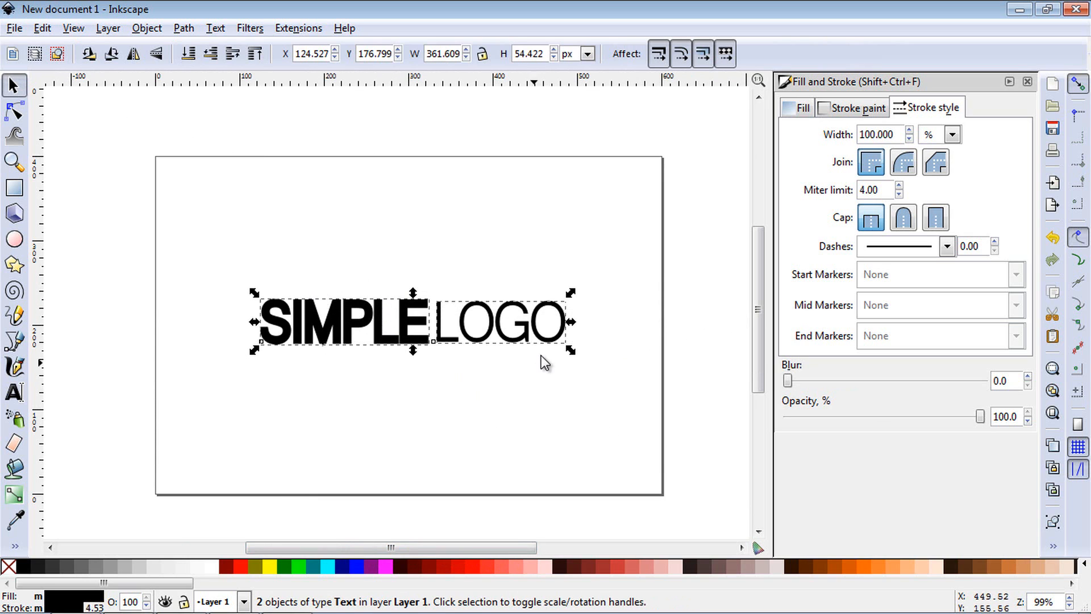
drag(472, 332, 527, 328)
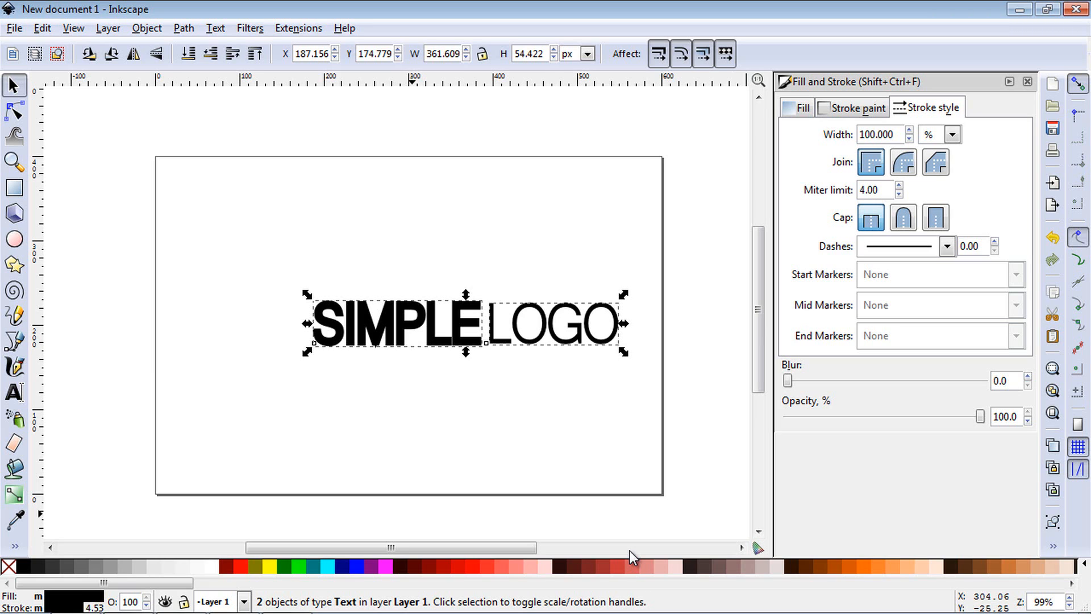
click(293, 352)
- Draw a black circle near the upper left, plus a test square that is undone
click(13, 241)
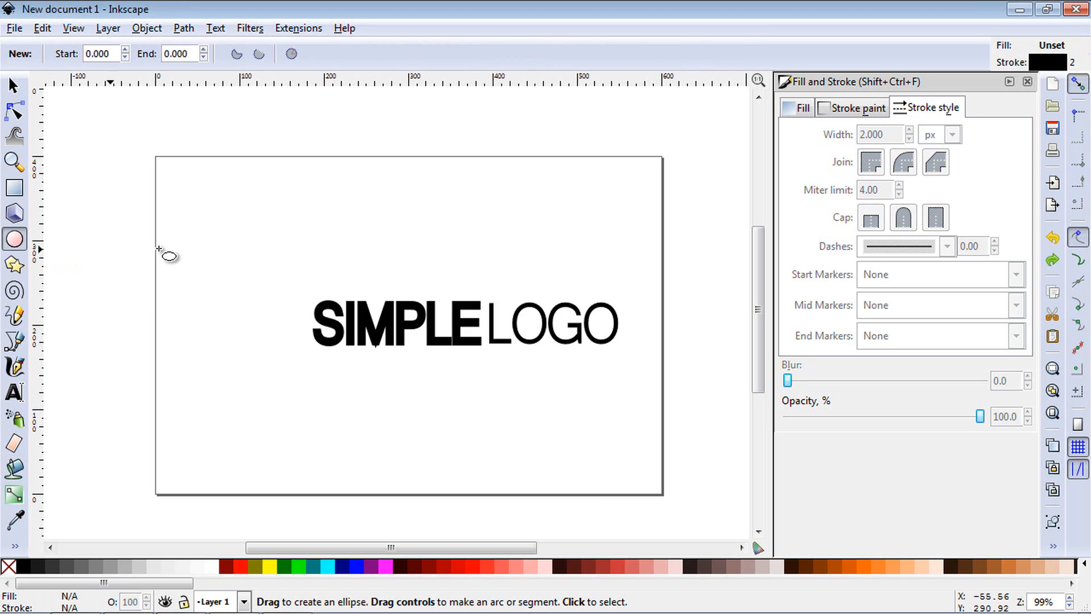
drag(184, 224, 225, 266)
click(15, 187)
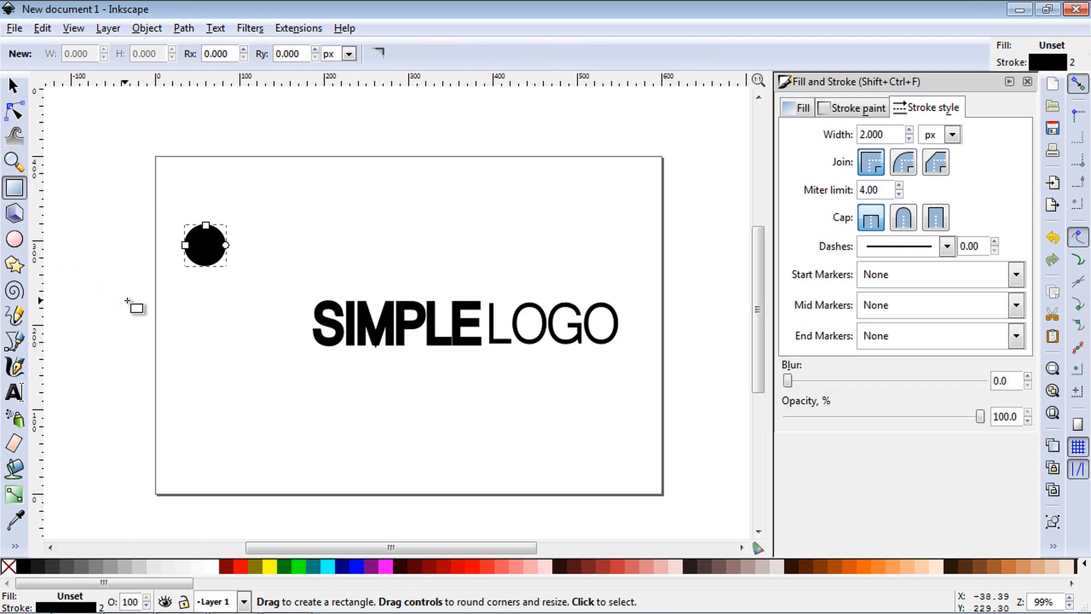
drag(266, 306, 306, 349)
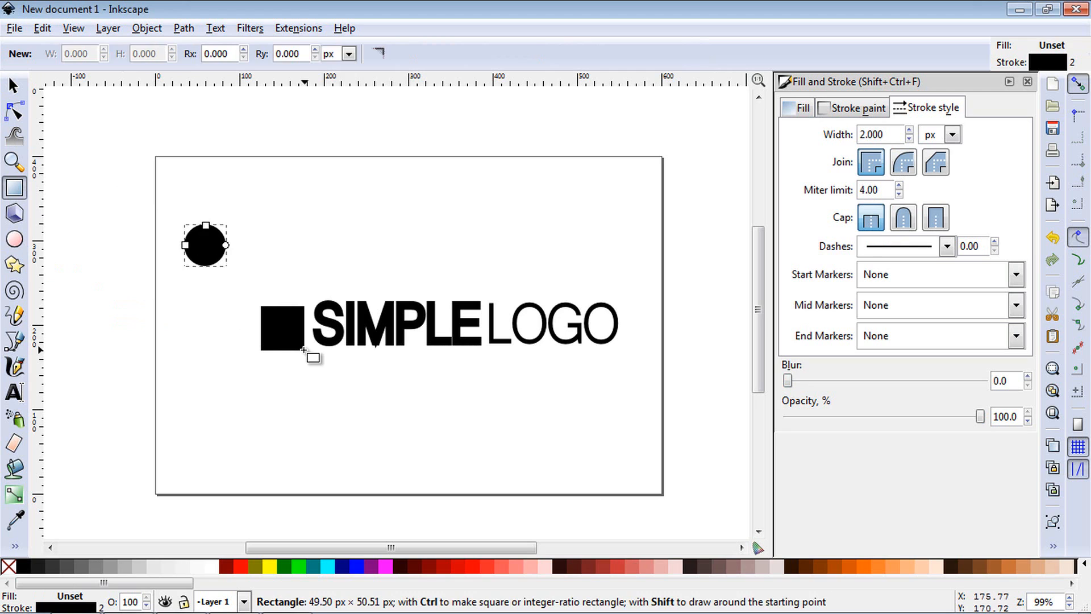
key(ctrl+z)
- Move the black circle to sit just left of SIMPLE
key(s)
click(205, 246)
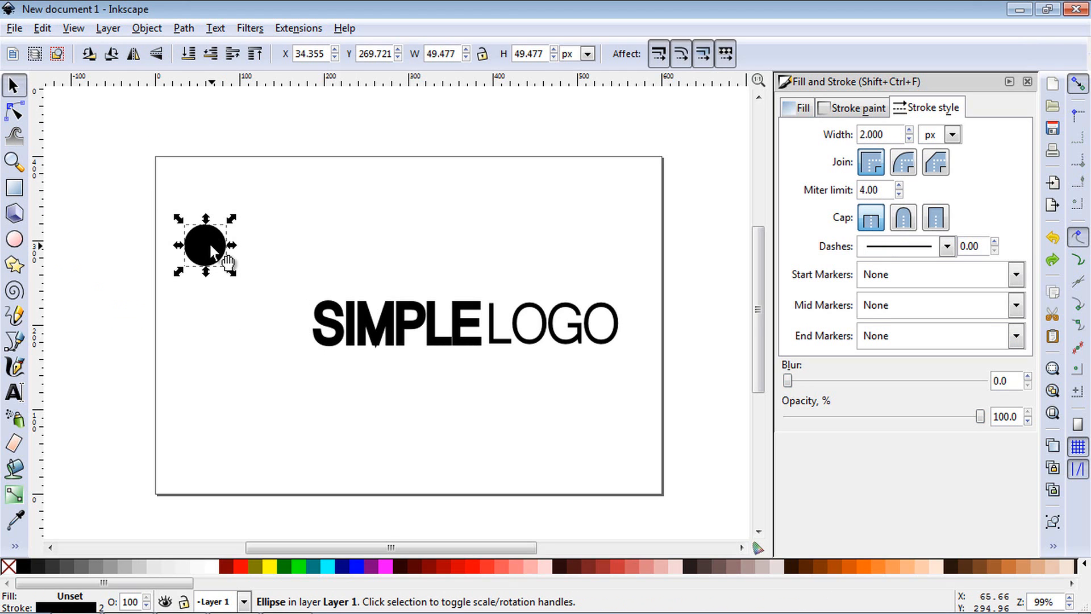
drag(214, 252, 293, 327)
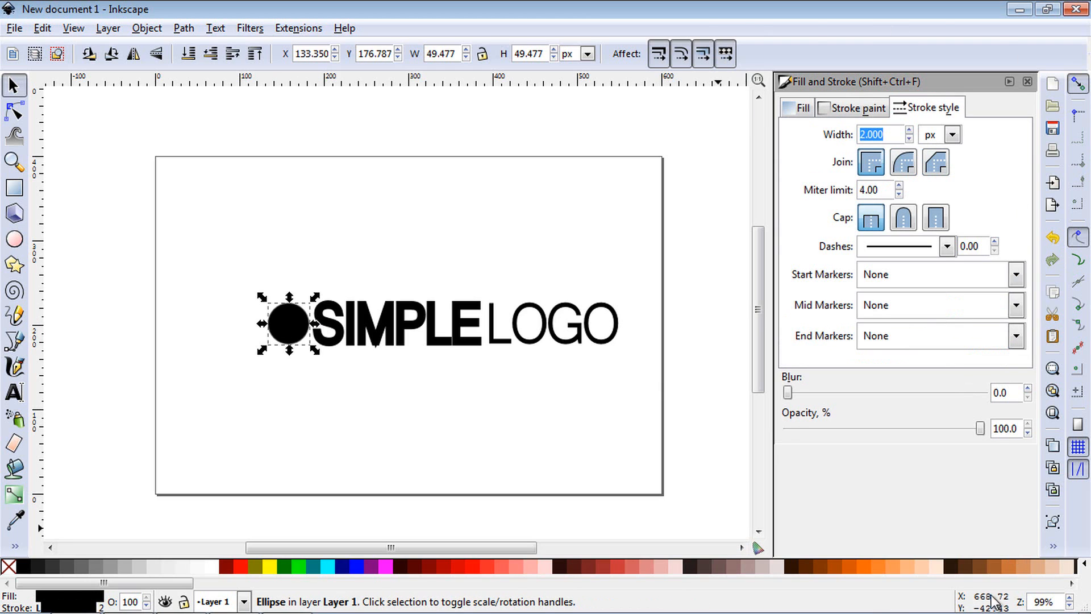
- Set the circle's stroke to a cyan swatch and its fill to a flat coral red
click(860, 107)
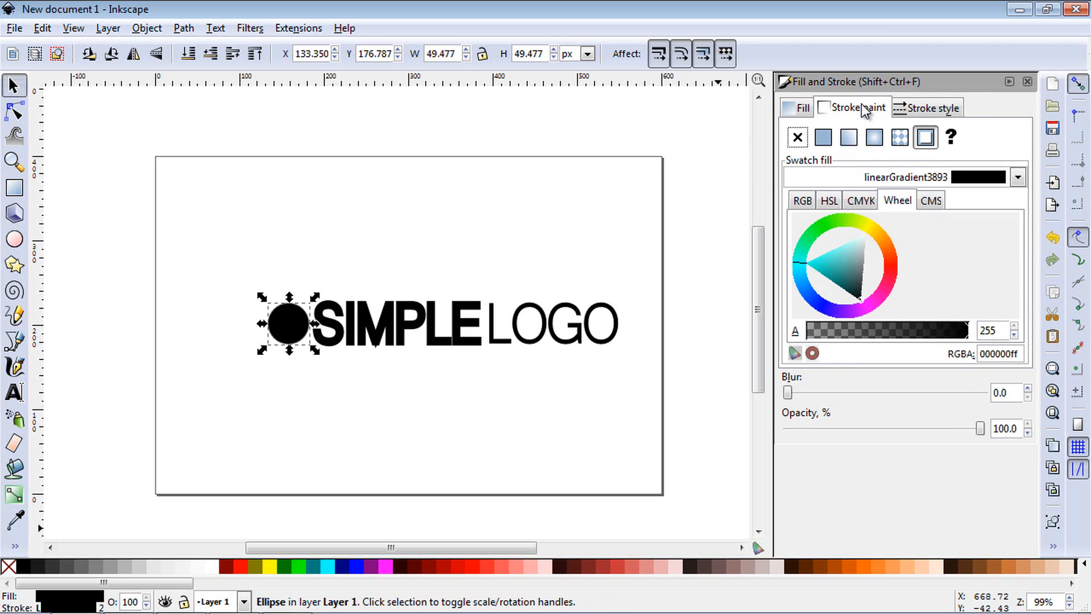
click(927, 138)
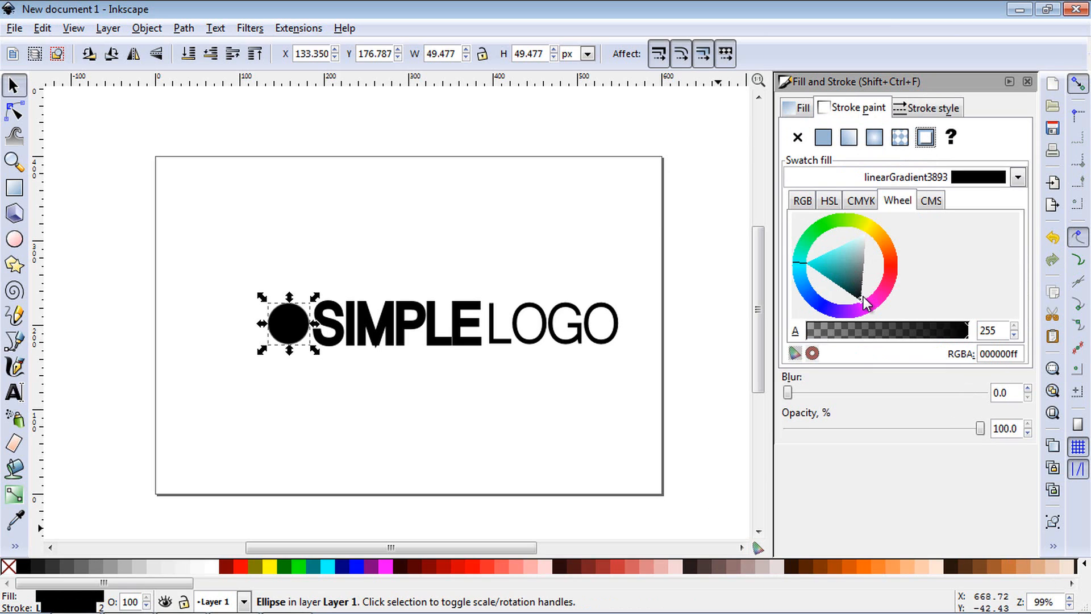
click(811, 265)
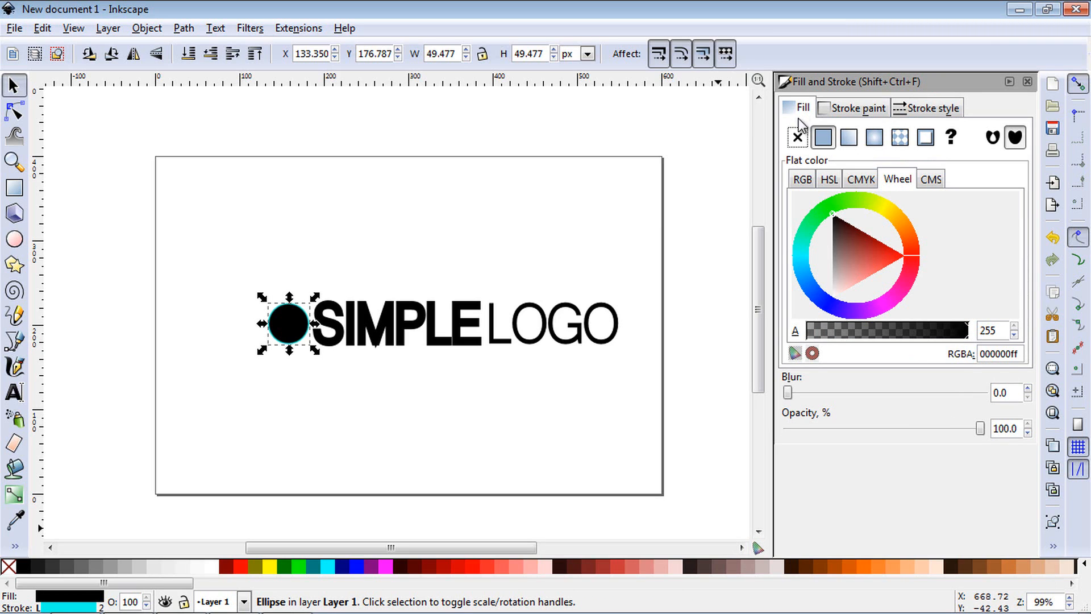
click(824, 138)
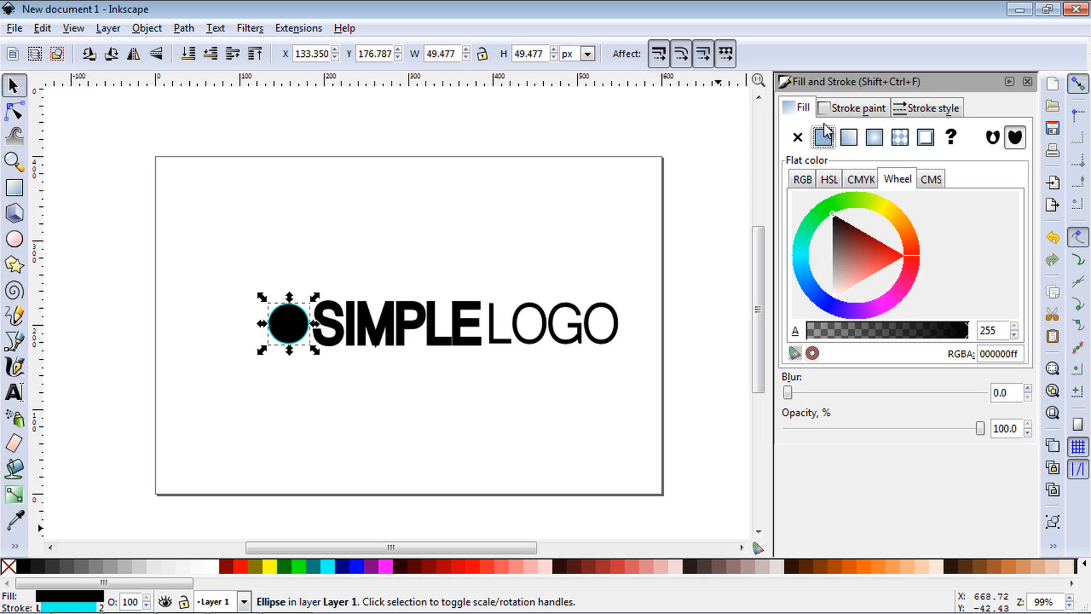
drag(854, 250, 870, 262)
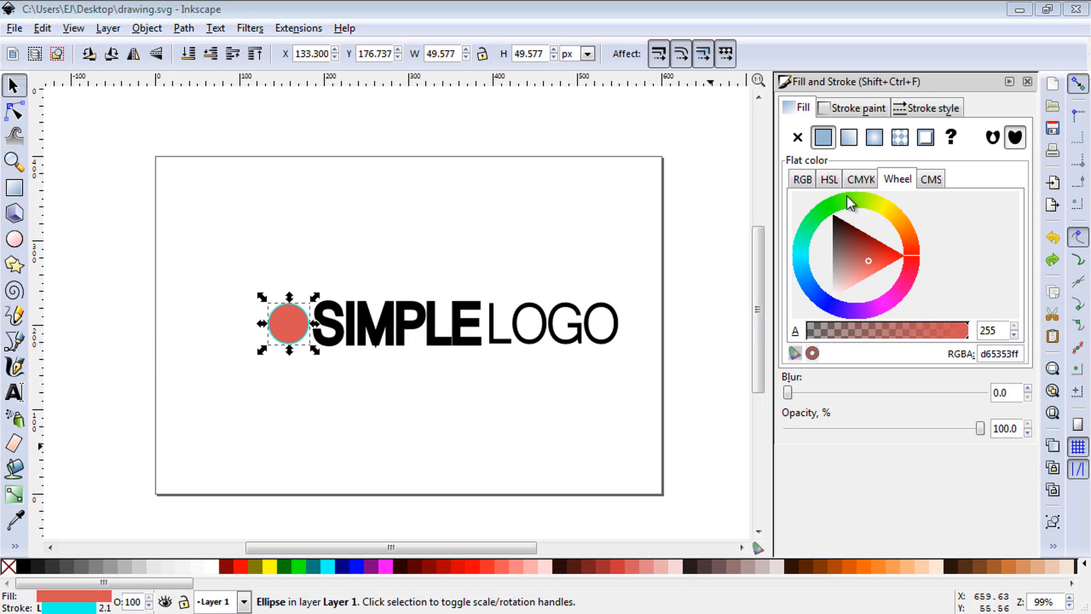
- Copy the red circle's RGBA colour code from the Fill panel
drag(1022, 354, 955, 355)
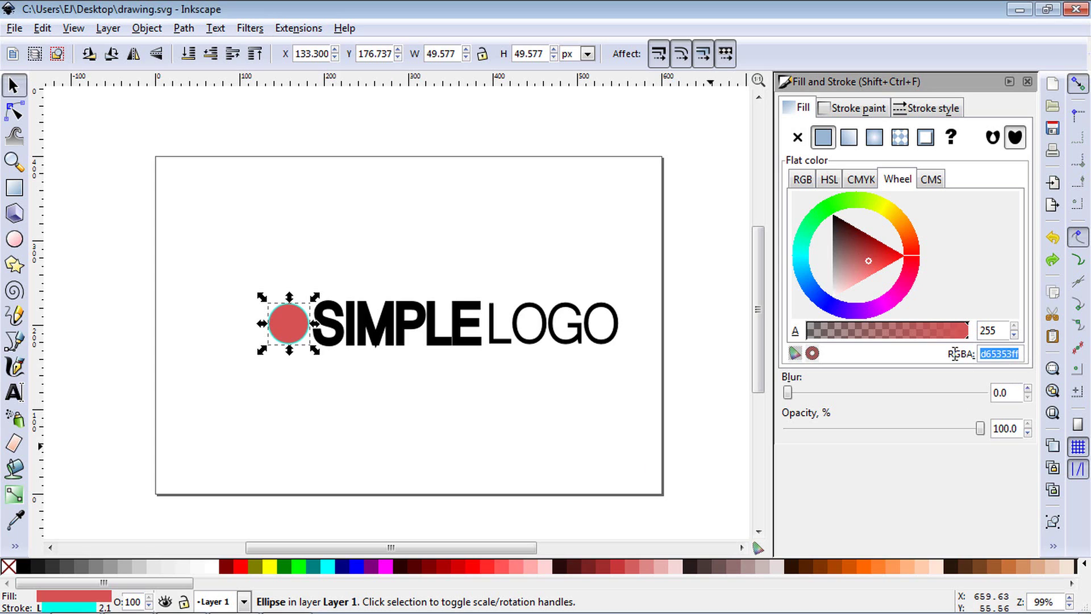
right_click(991, 353)
click(929, 381)
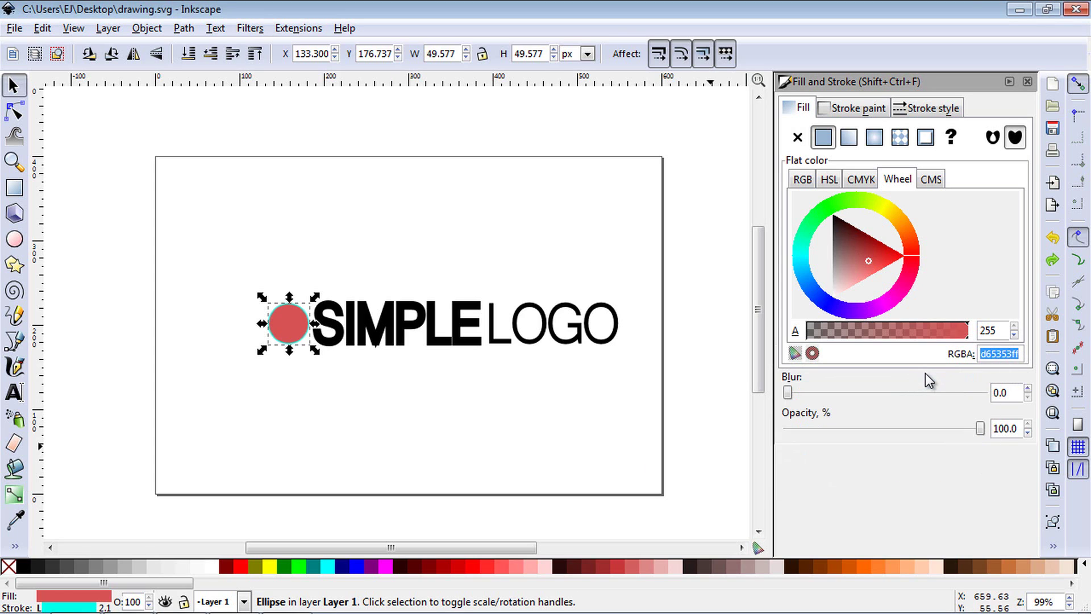
- Give the LOGO text a flat stroke colour pasted from the circle's red RGBA value
click(589, 328)
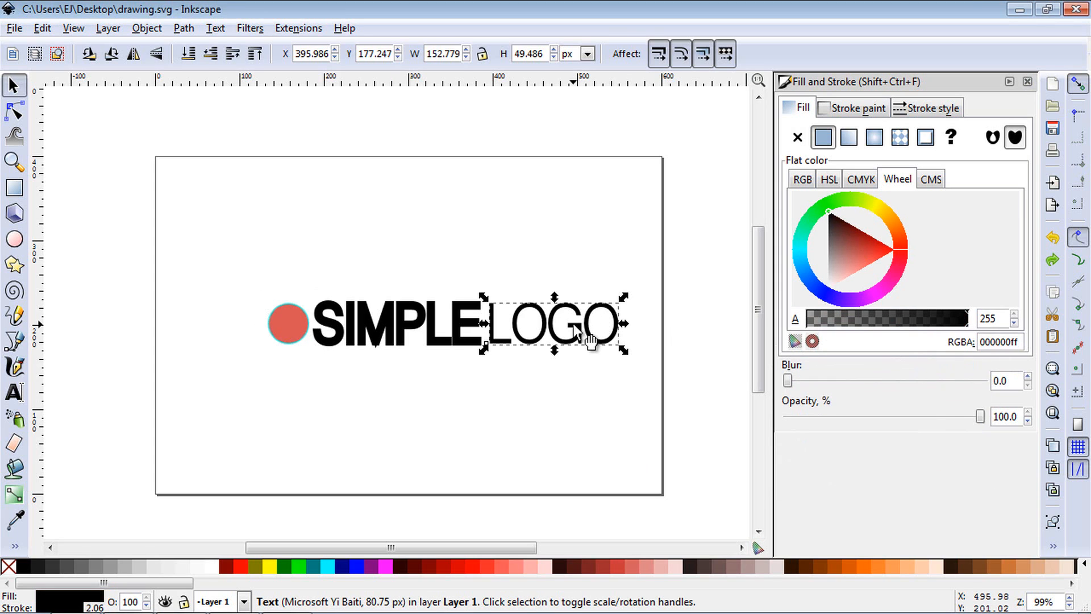
click(853, 107)
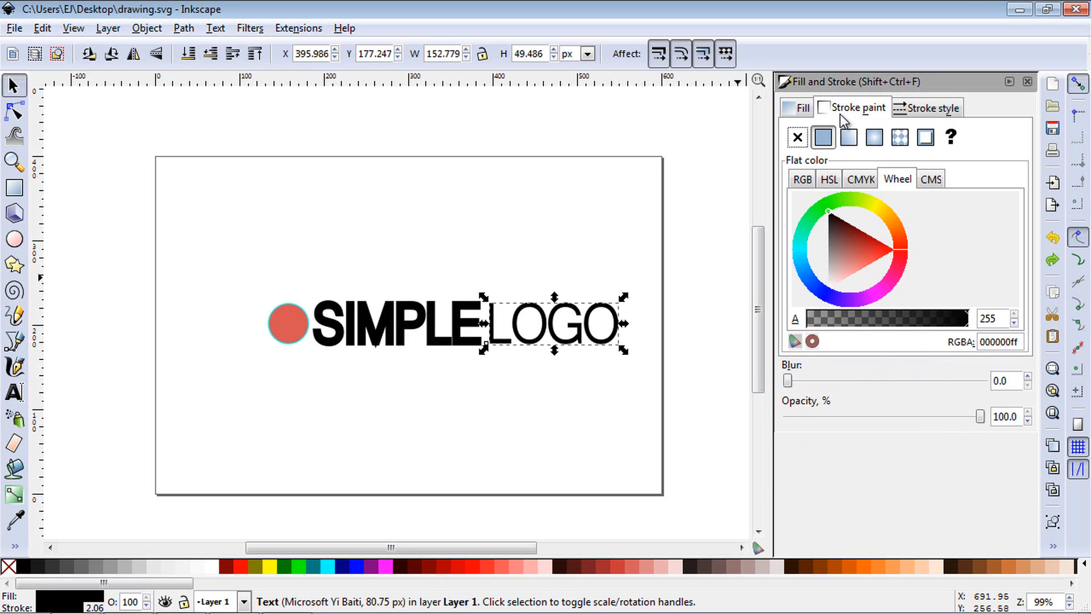
double_click(998, 342)
right_click(997, 341)
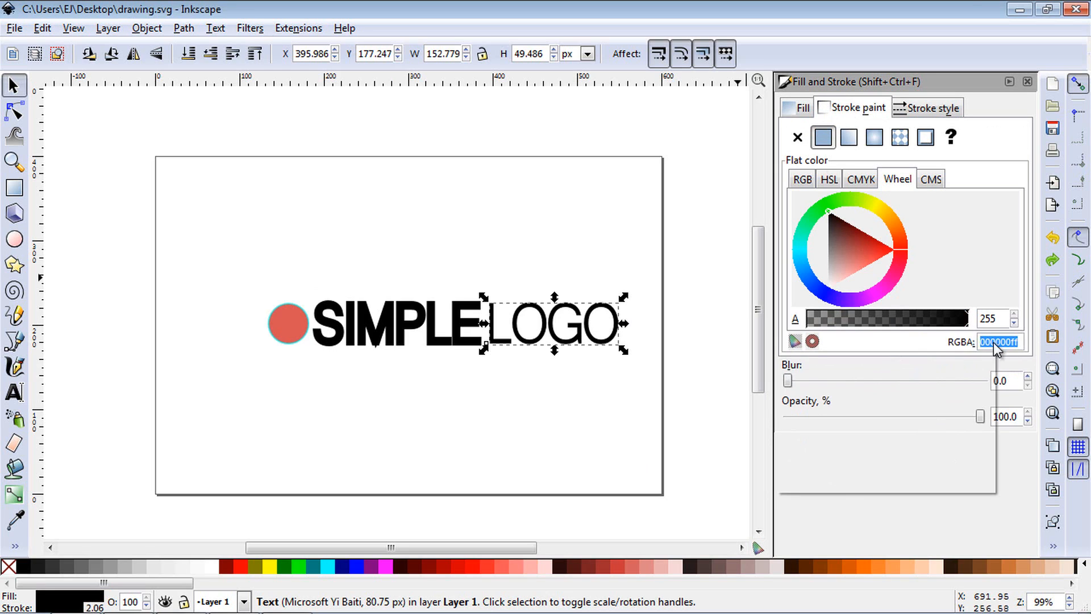
click(902, 393)
- Select the SIMPLE text and bring up the Edit menu
click(418, 326)
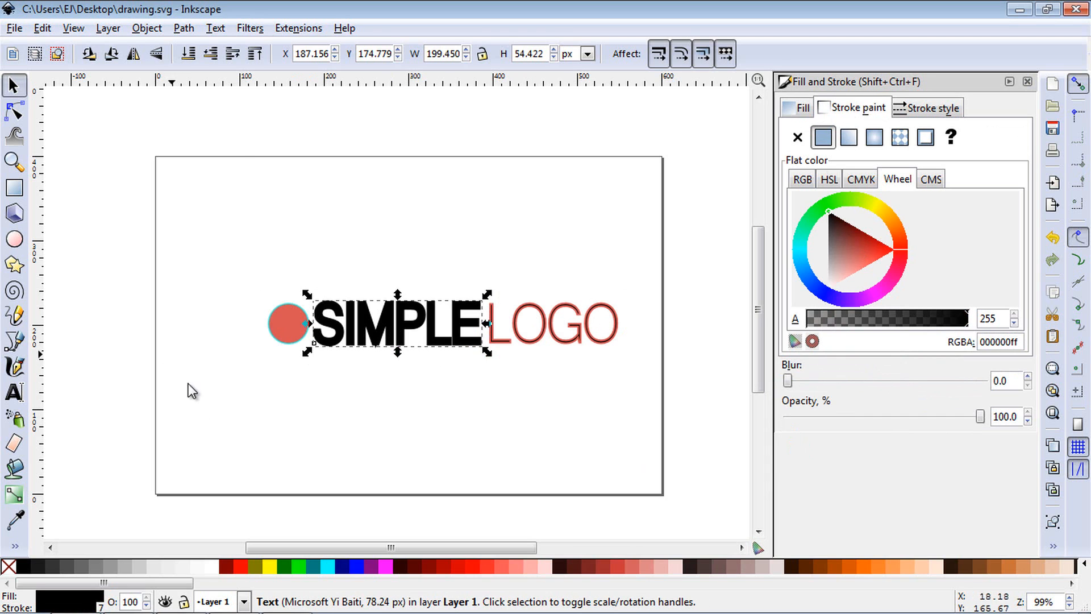
click(756, 397)
- Select all logo objects, nudge them slightly left, then deselect
click(41, 28)
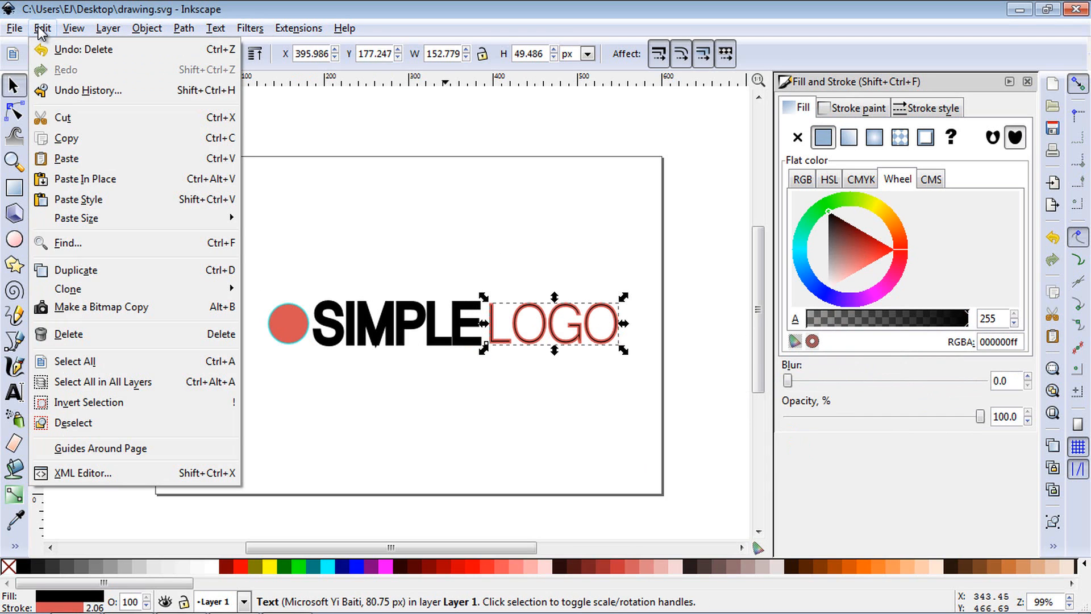
click(75, 361)
drag(473, 329, 455, 341)
click(422, 207)
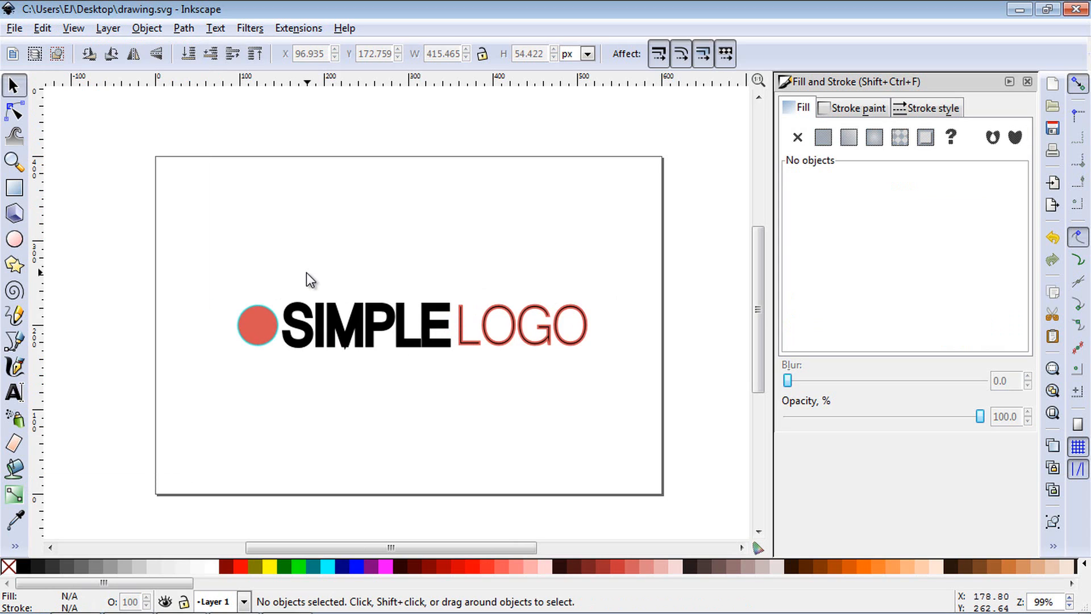
- Draw a wide ellipse across the logo and give it a linear gradient fill
key(e)
drag(203, 355, 602, 375)
key(s)
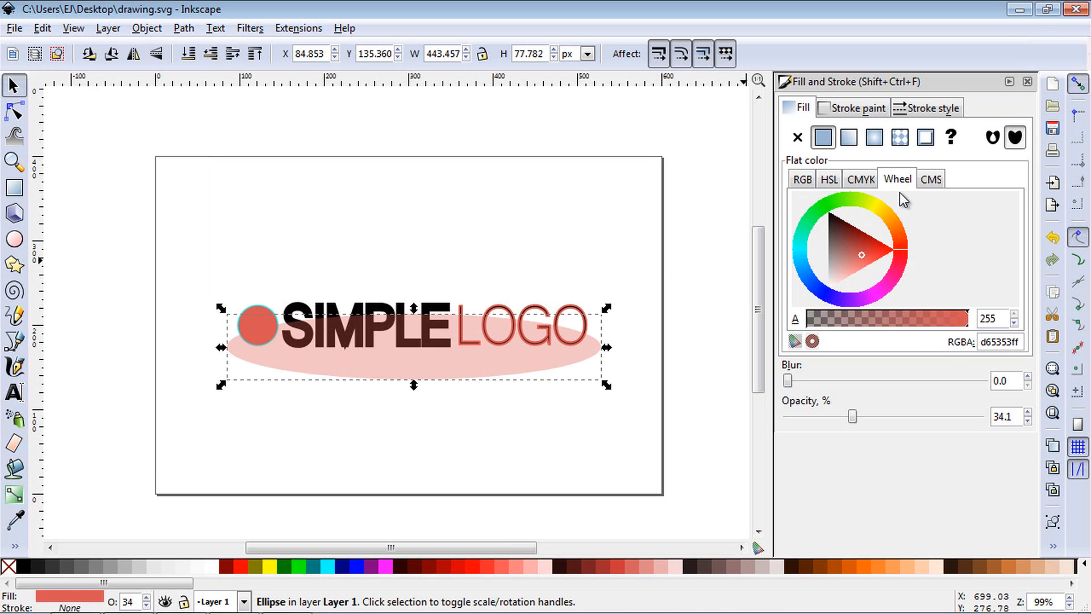
click(849, 138)
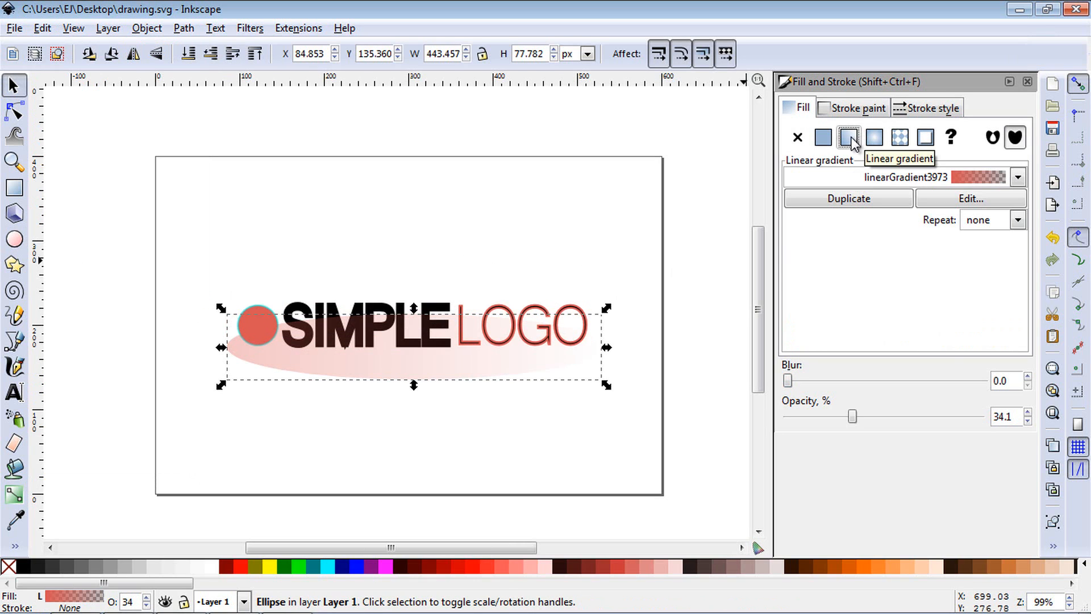
click(970, 199)
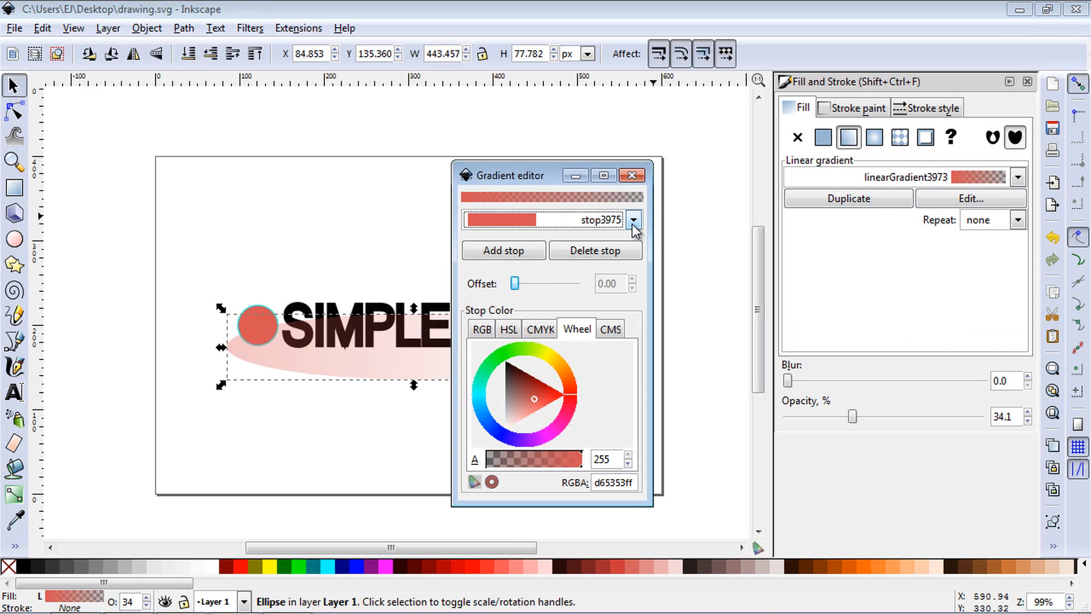
- Set both gradient stops to white, making the end stop fully transparent
click(633, 223)
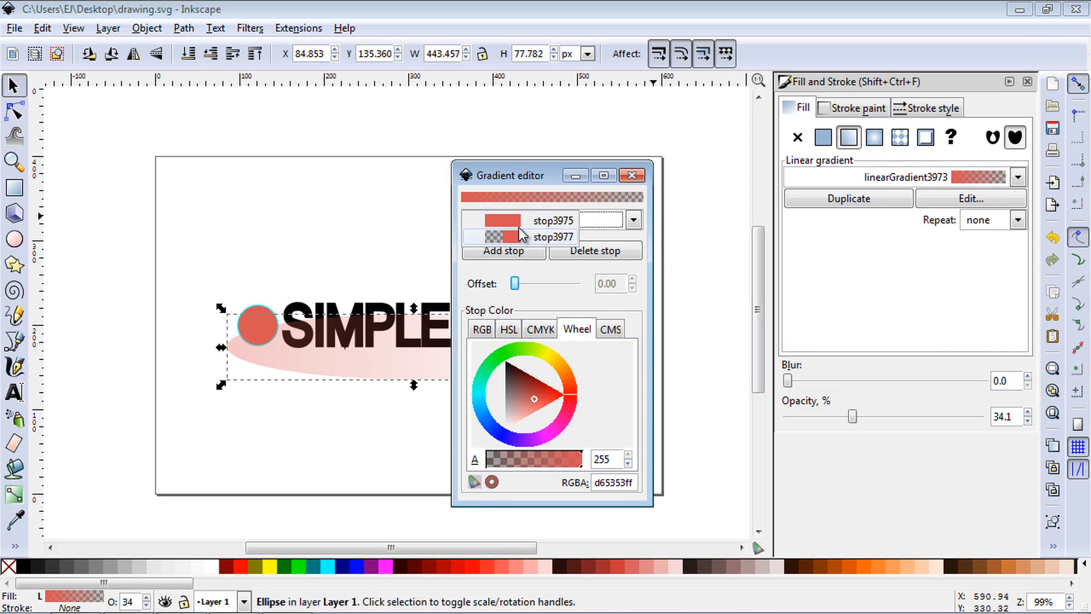
click(516, 224)
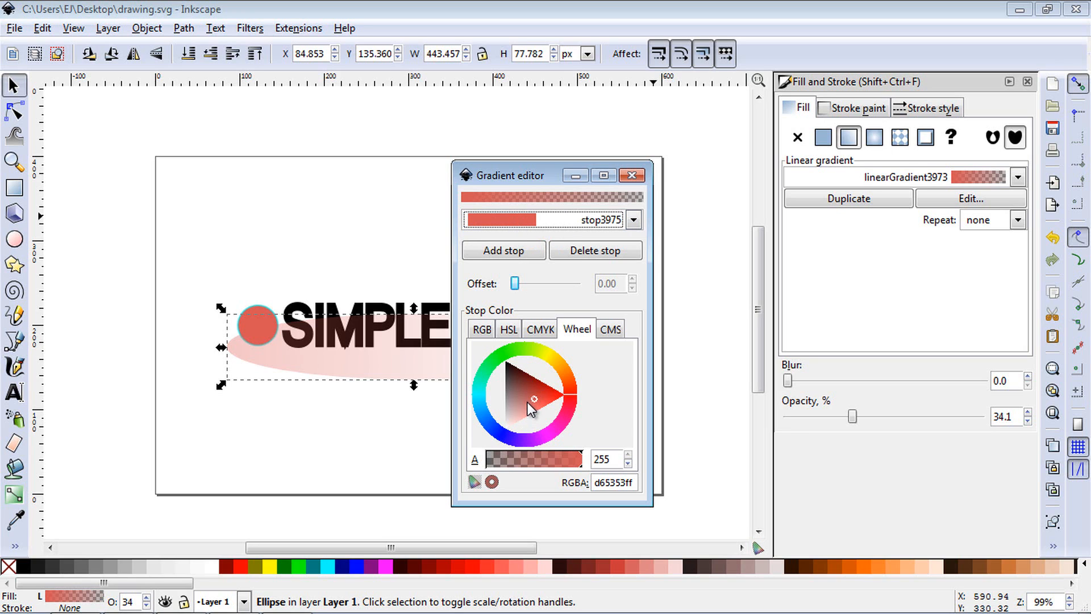
drag(534, 402, 506, 430)
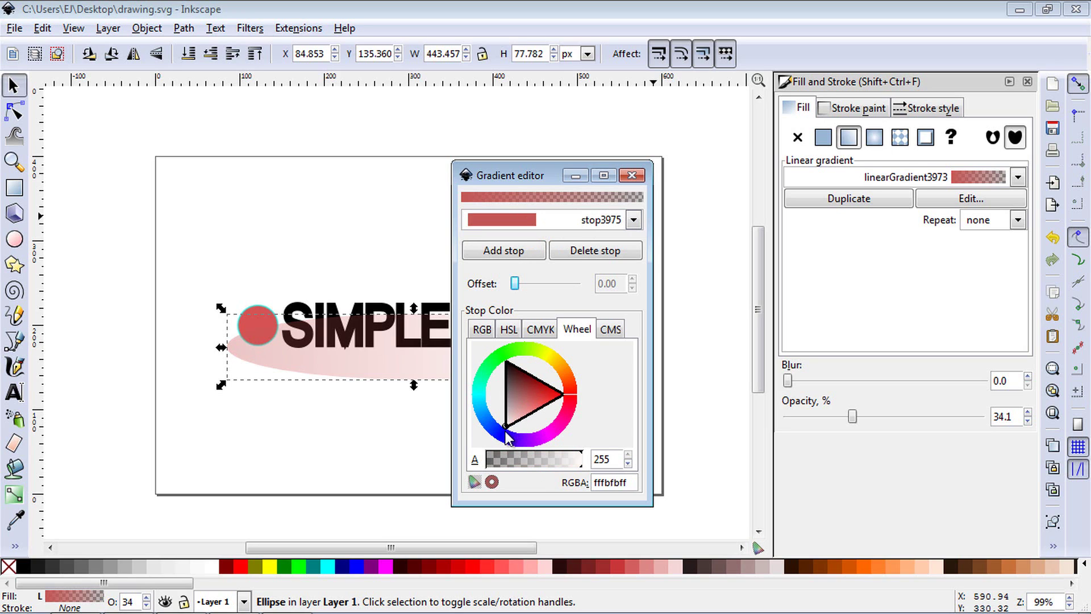
click(637, 224)
click(512, 240)
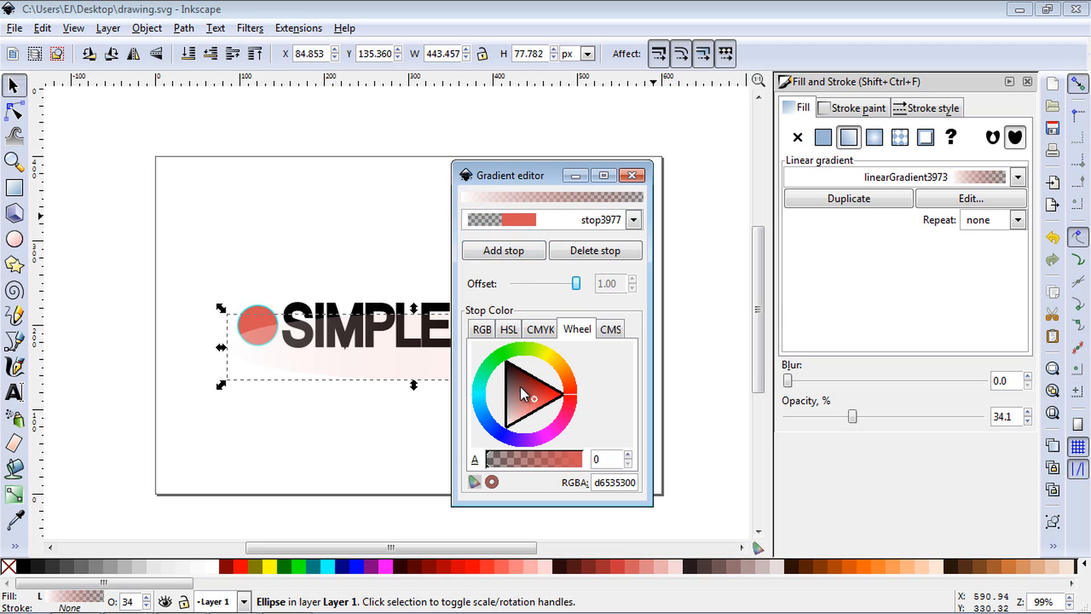
click(509, 427)
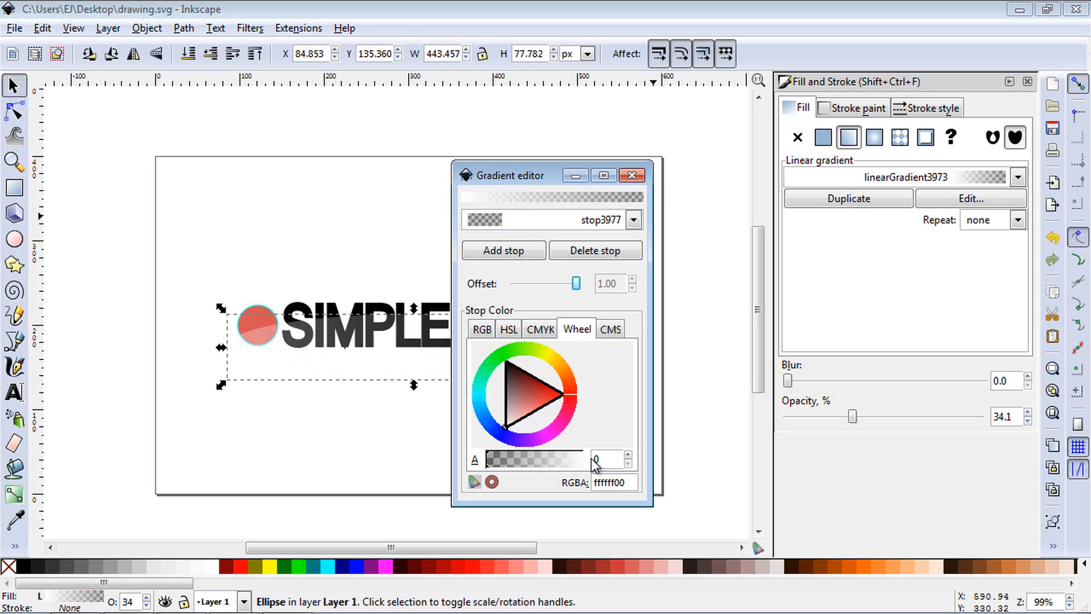
mouse_move(490, 460)
mouse_down()
mouse_move(553, 460)
mouse_move(479, 462)
mouse_up()
click(633, 176)
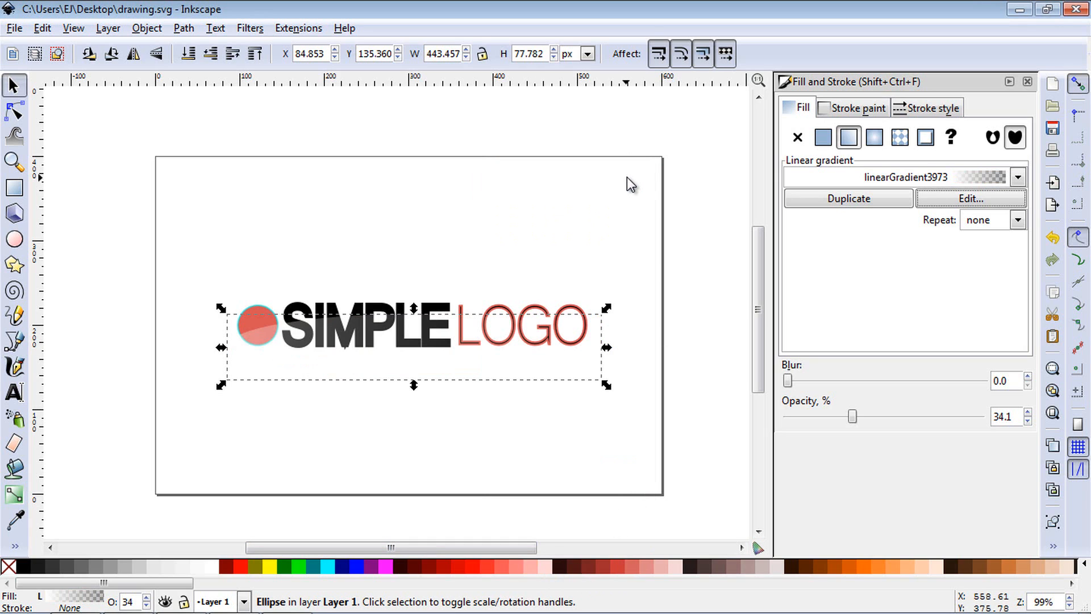
- Run the gradient vertically from the logo's top centre down to below it
click(14, 495)
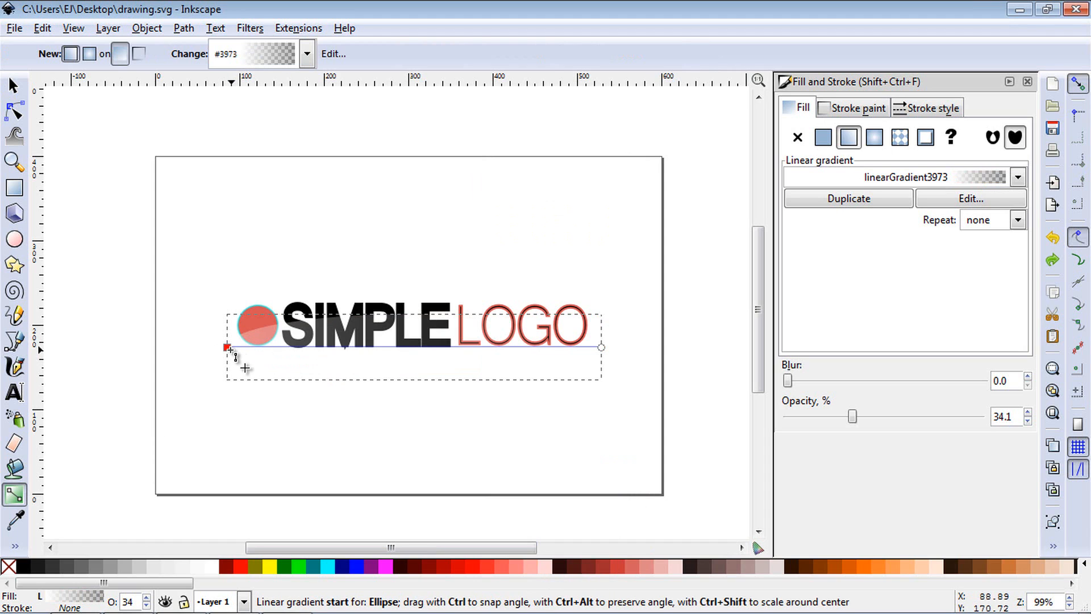
drag(228, 348, 413, 314)
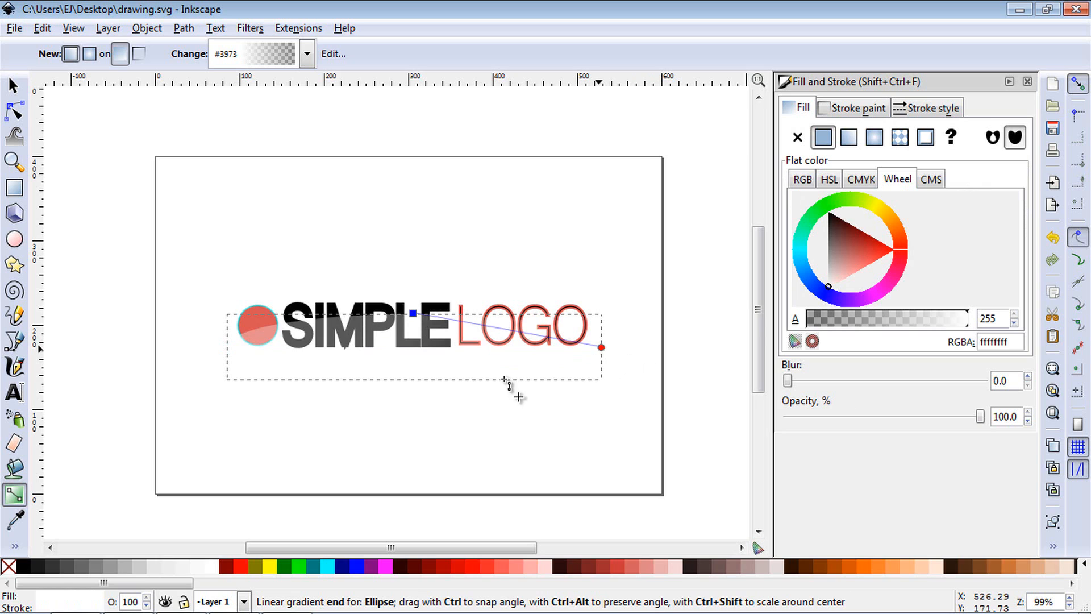
mouse_move(600, 347)
mouse_down()
mouse_move(459, 383)
mouse_move(414, 382)
mouse_up()
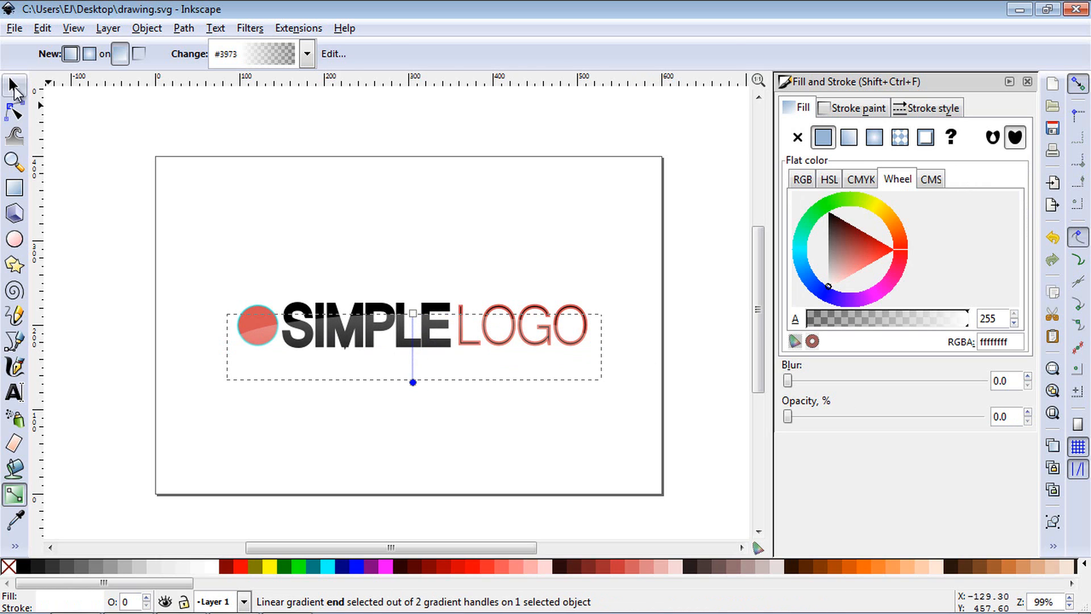
- Lower the highlight ellipse's opacity to about 34%
key(F1)
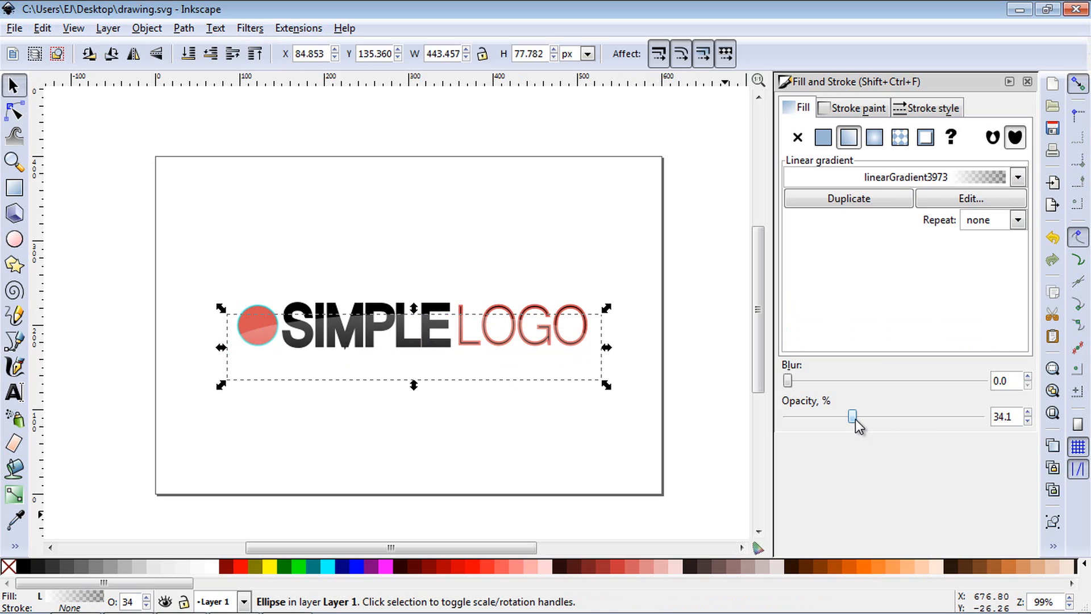
mouse_move(854, 417)
mouse_down()
mouse_move(886, 418)
mouse_move(854, 431)
mouse_move(978, 424)
mouse_move(814, 417)
mouse_move(858, 417)
mouse_up()
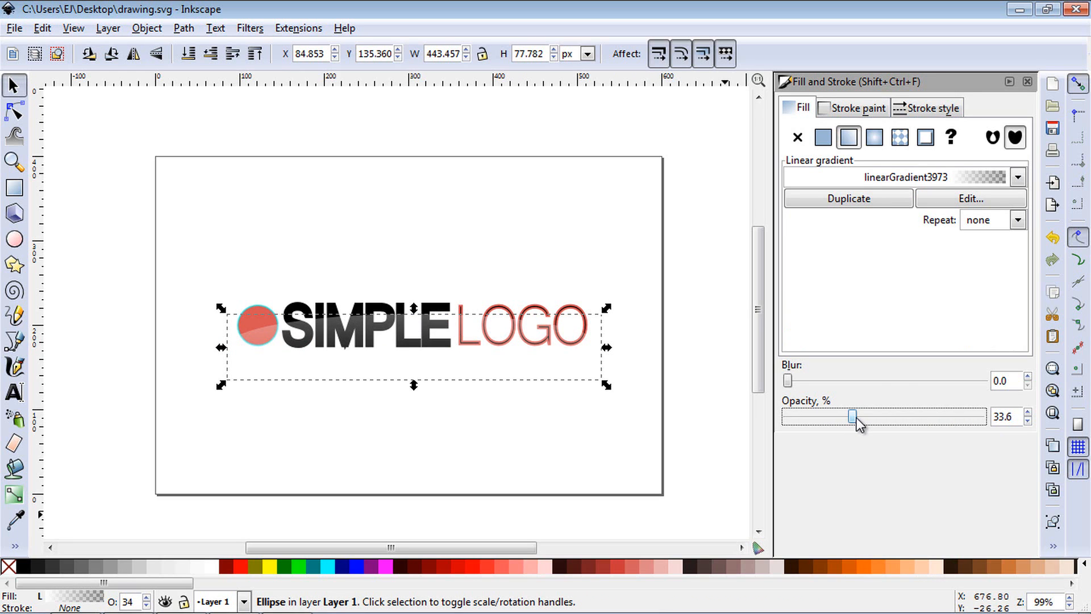
click(259, 366)
- Move SIMPLE above the row and scale it up, then slide the red circle beside LOGO
click(326, 365)
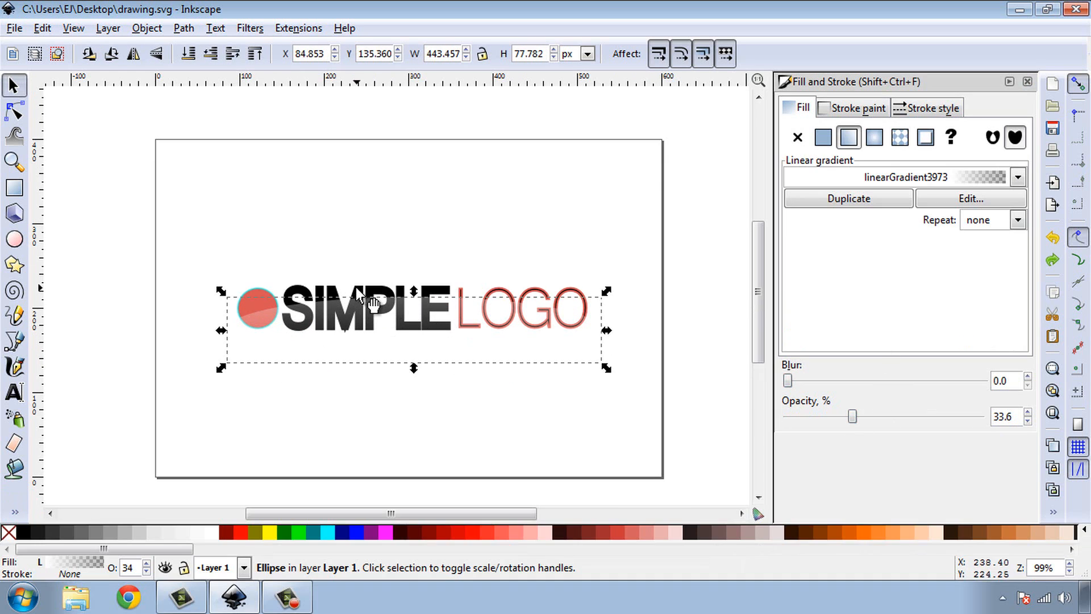
click(316, 294)
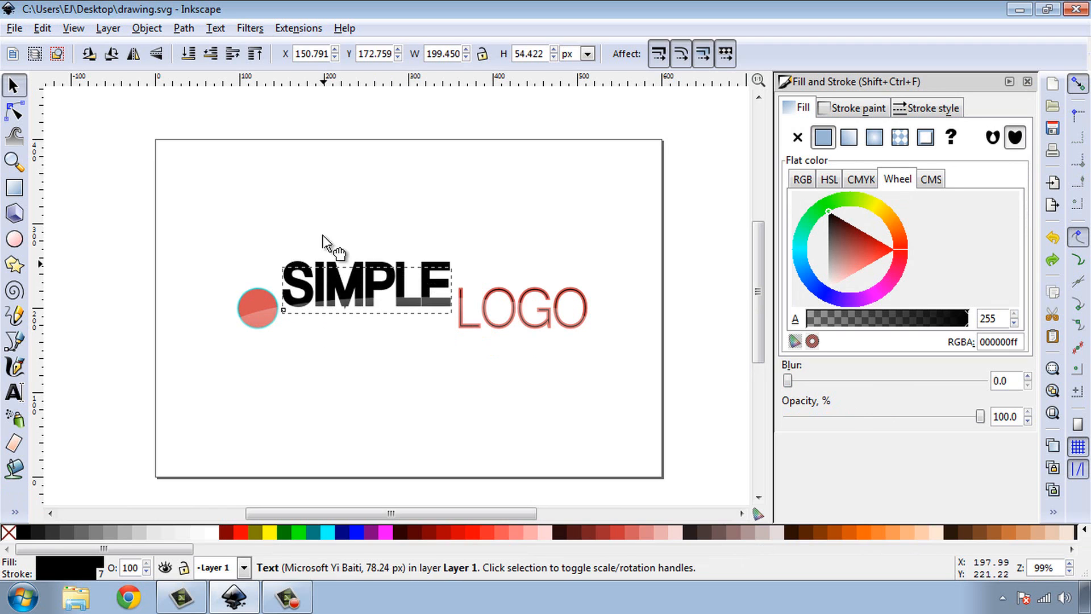
drag(316, 298, 314, 199)
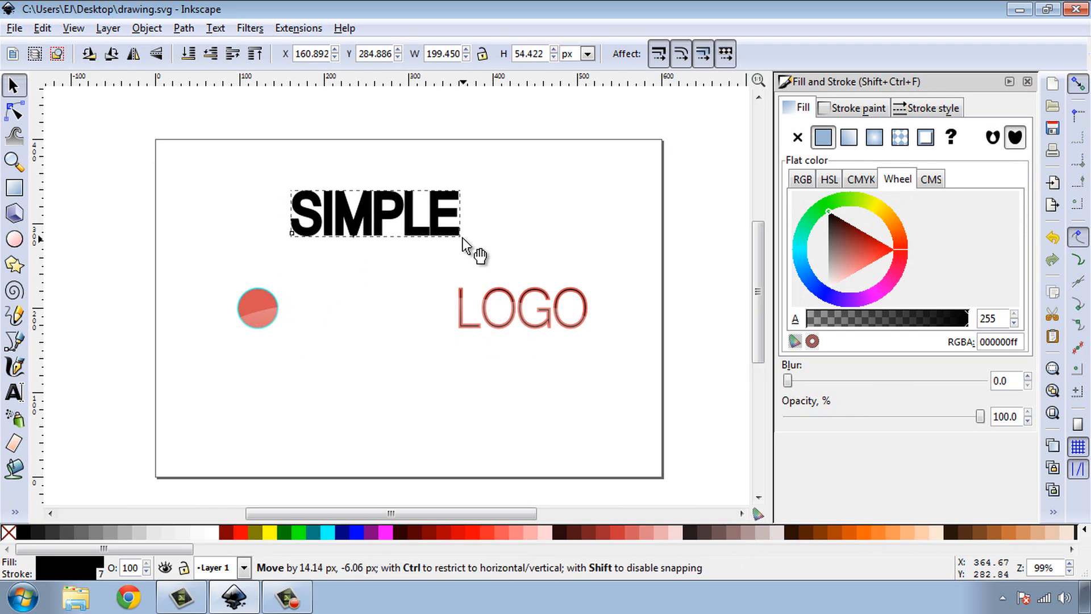
mouse_move(459, 237)
mouse_down()
mouse_move(595, 292)
mouse_move(621, 281)
mouse_up()
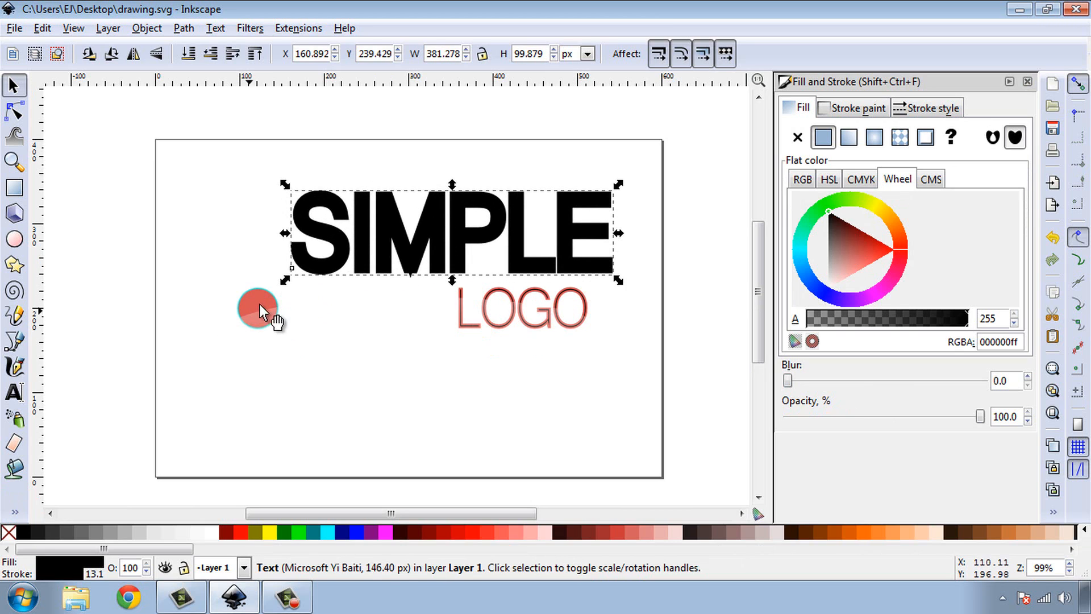
drag(258, 307, 419, 305)
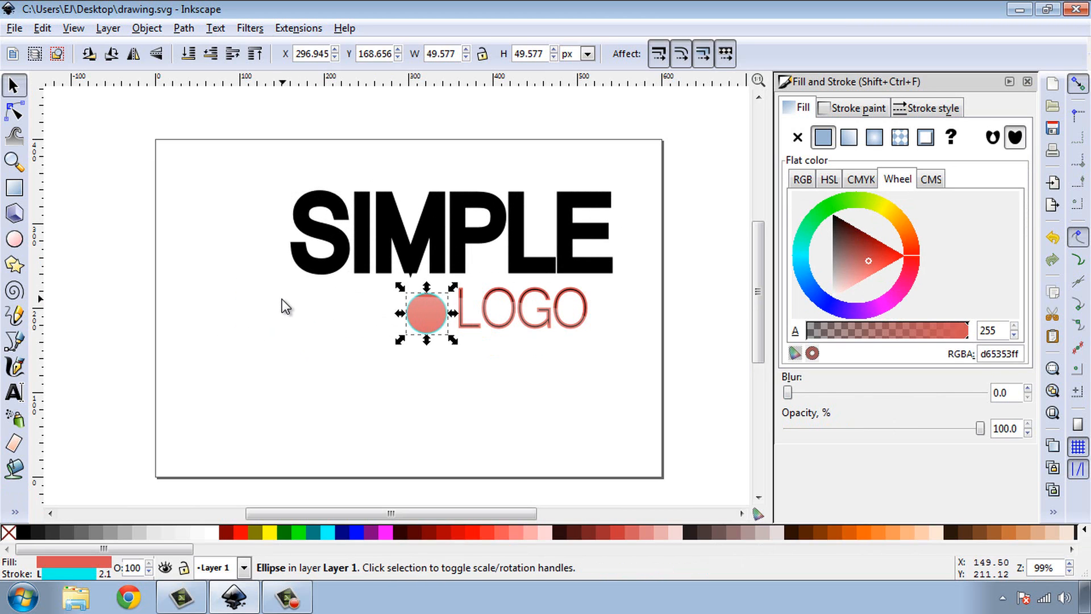